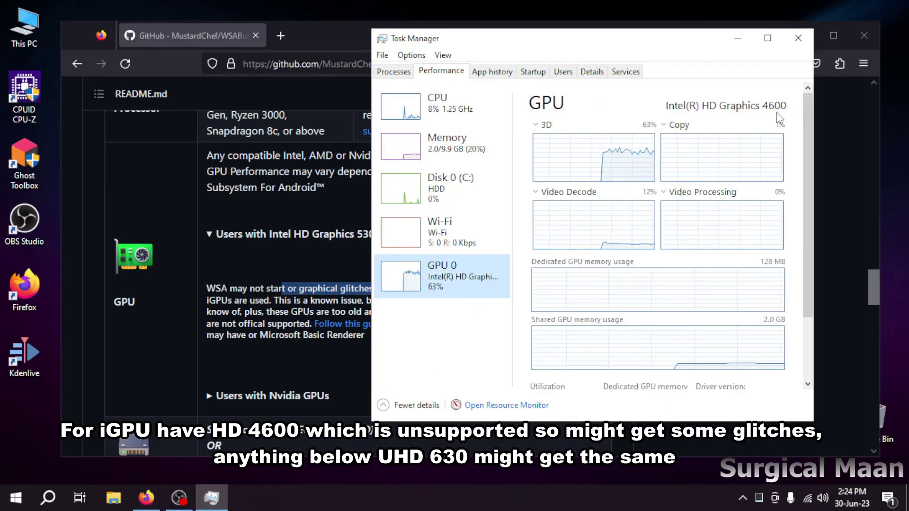
# Step: Close Task Manager and open the Releases page of the WSABuilds repository
pyautogui.click(468, 100)
pyautogui.click(810, 44)
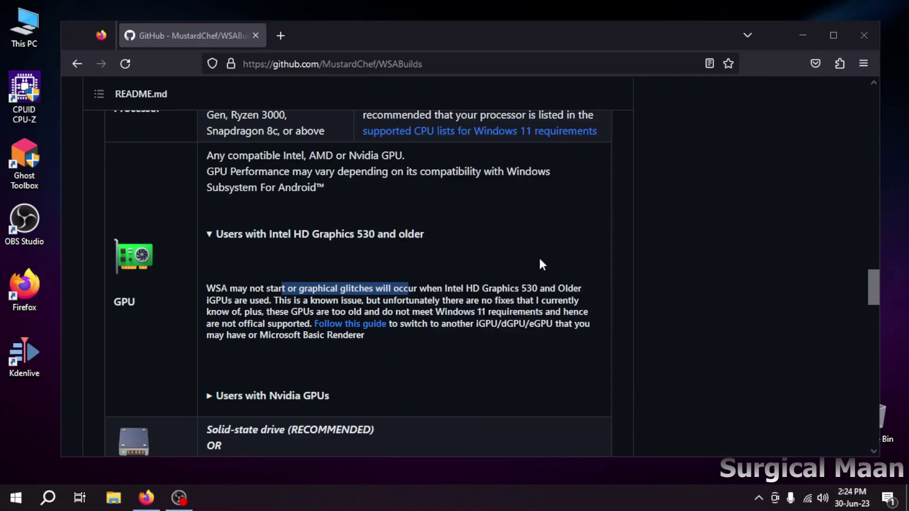
pyautogui.scroll(-5, 539, 255)
pyautogui.scroll(6, 535, 260)
pyautogui.scroll(15, 547, 263)
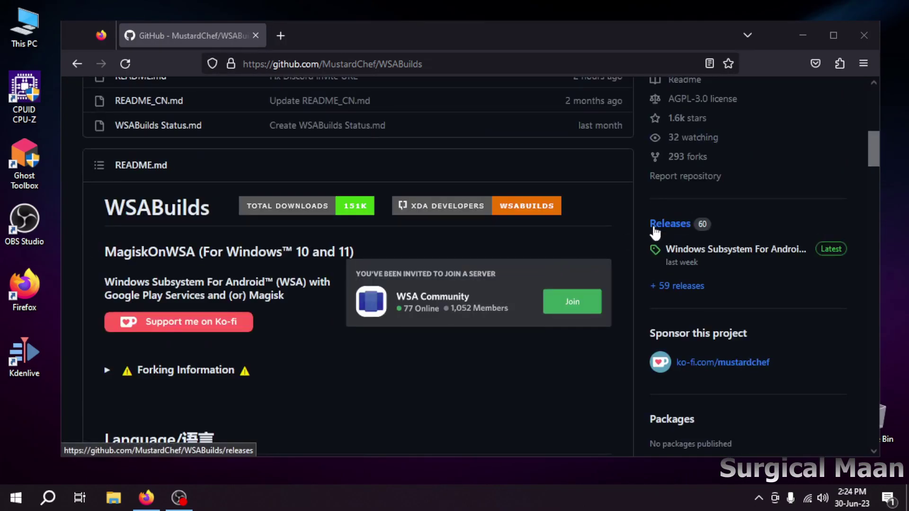
pyautogui.click(664, 225)
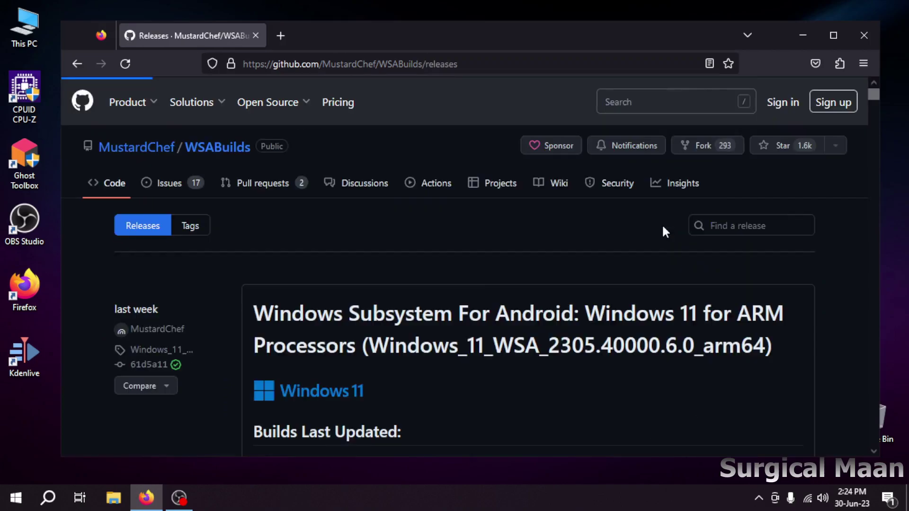
# Step: Look through the releases for the Windows 10 x64 build of Windows Subsystem For Android 2305.40000.6.0
pyautogui.scroll(-5, 497, 351)
pyautogui.scroll(-20, 496, 369)
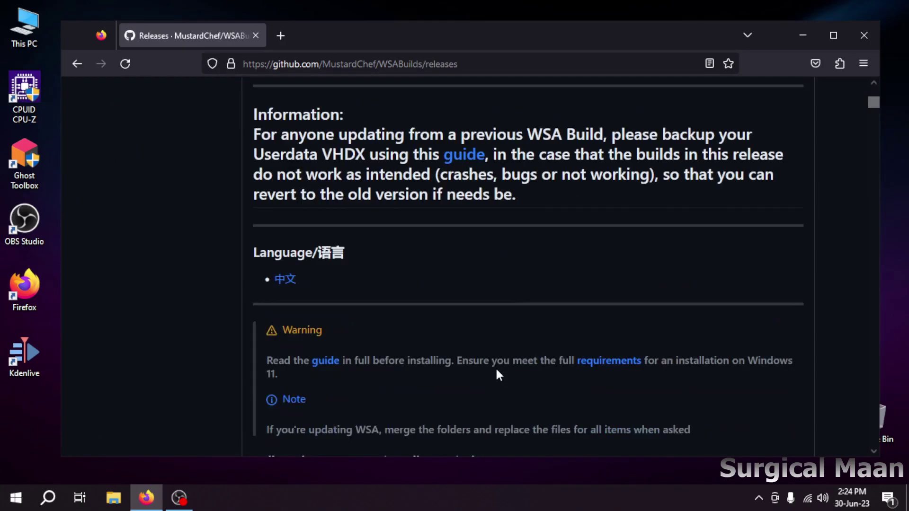
pyautogui.scroll(-20, 497, 370)
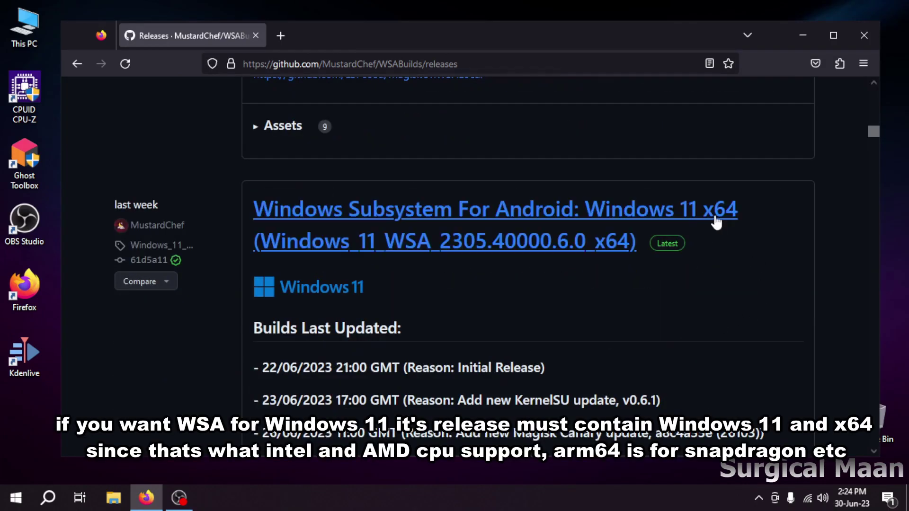
pyautogui.scroll(-15, 621, 300)
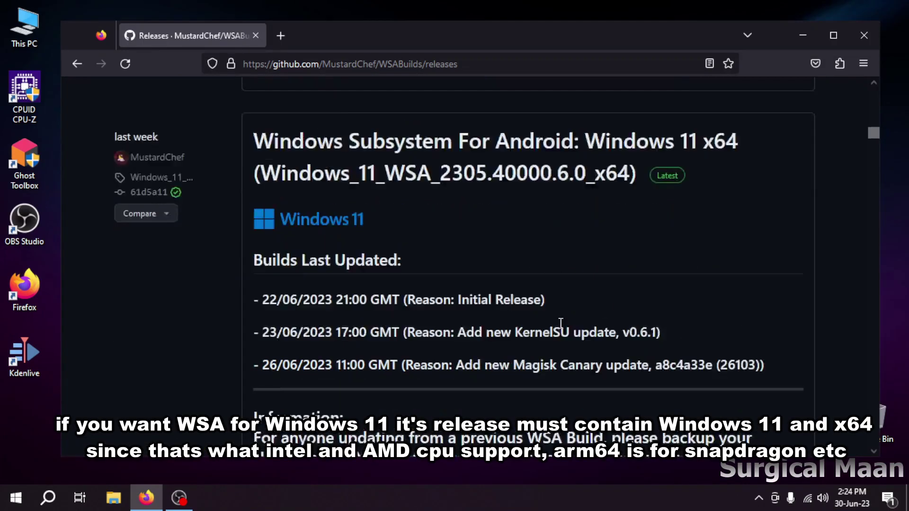
pyautogui.scroll(-15, 563, 343)
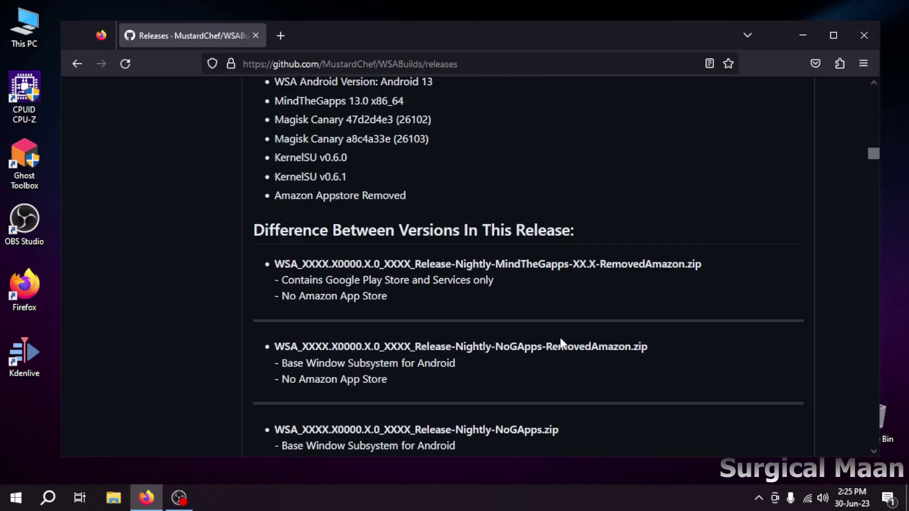
pyautogui.scroll(-10, 562, 343)
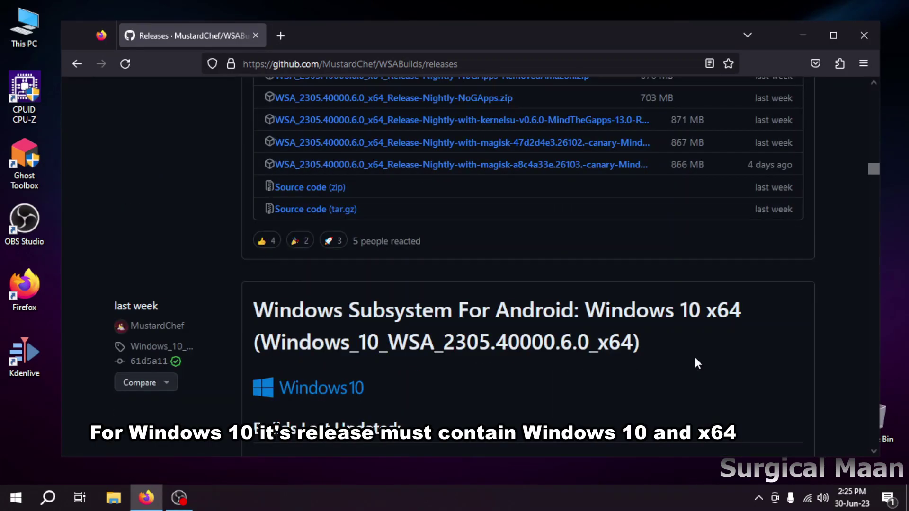
pyautogui.scroll(-4, 695, 358)
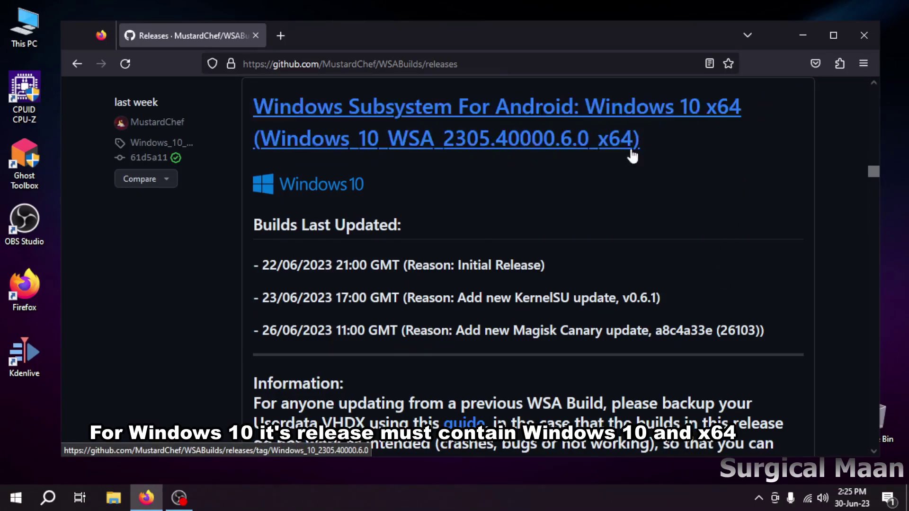
# Step: Review the installation notes and the differences between versions in the Windows 10 x64 release, highlighting the NoGApps_Windows_10.zip entry
pyautogui.scroll(-8, 605, 324)
pyautogui.scroll(-15, 608, 327)
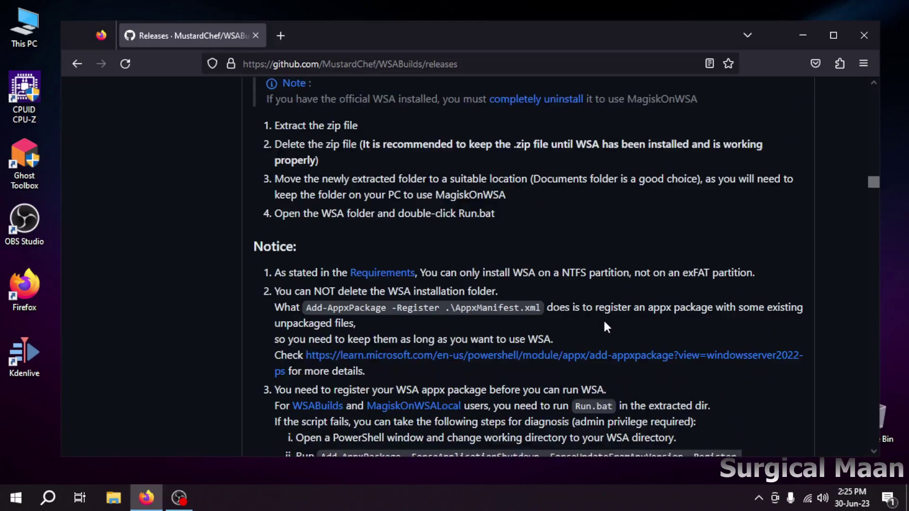
pyautogui.scroll(-3, 613, 314)
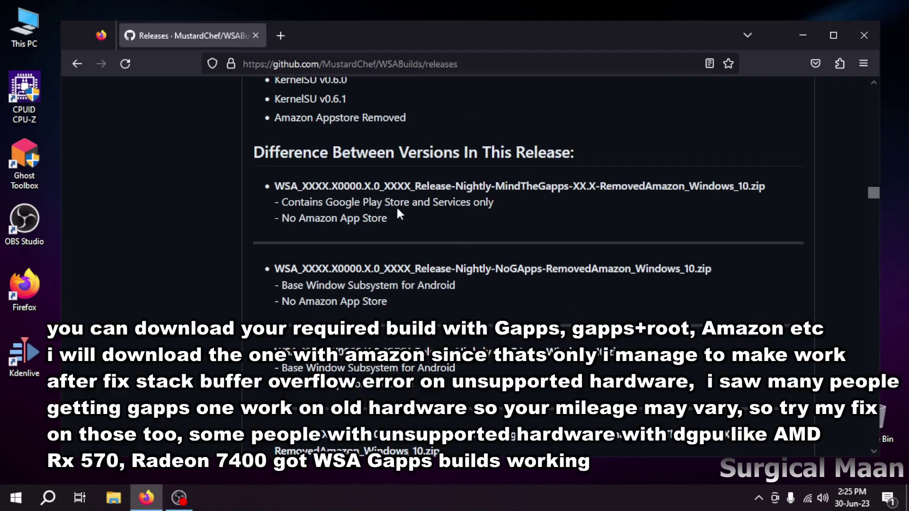
pyautogui.moveTo(258, 148); pyautogui.dragTo(417, 382)
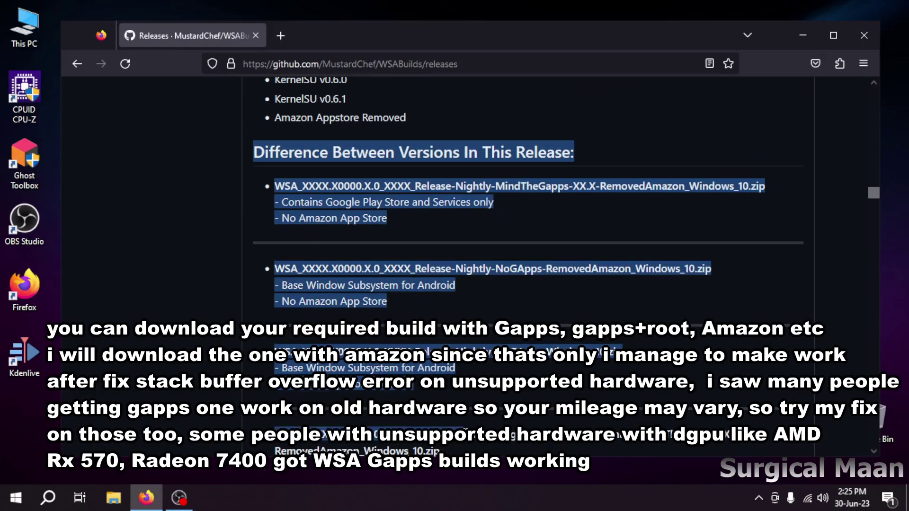
pyautogui.click(417, 383)
pyautogui.scroll(-3, 417, 383)
pyautogui.scroll(-6, 417, 382)
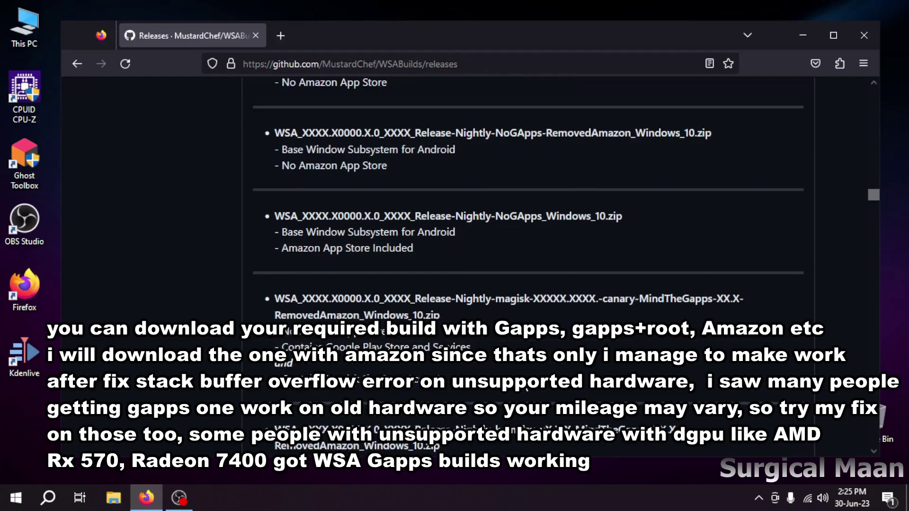
pyautogui.scroll(6, 417, 382)
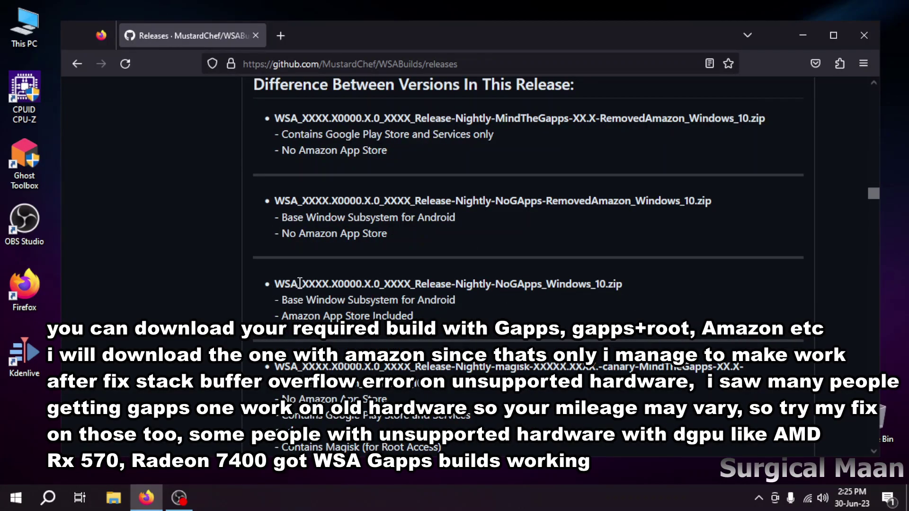
pyautogui.moveTo(649, 296); pyautogui.dragTo(275, 284)
# Step: Expand the Assets list of the Windows 10 x64 release to show its downloadable builds
pyautogui.scroll(-20, 373, 305)
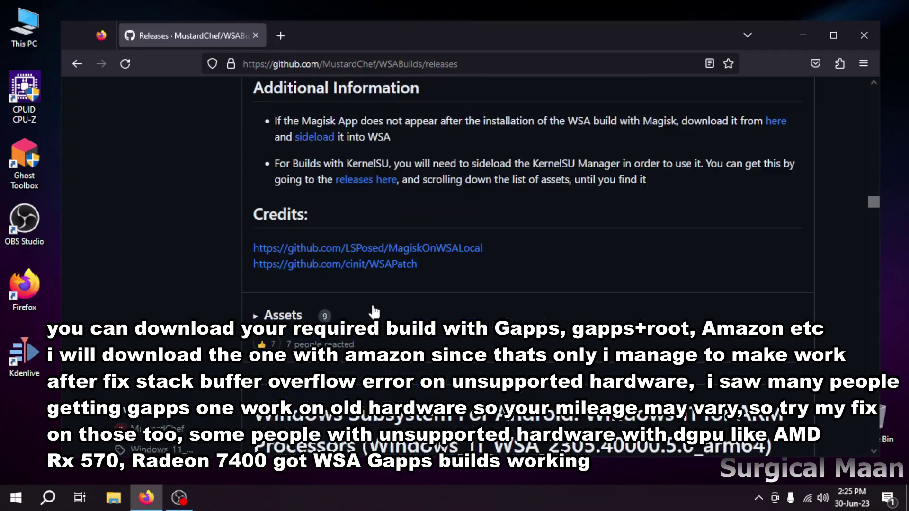
pyautogui.scroll(9, 341, 274)
pyautogui.click(538, 320)
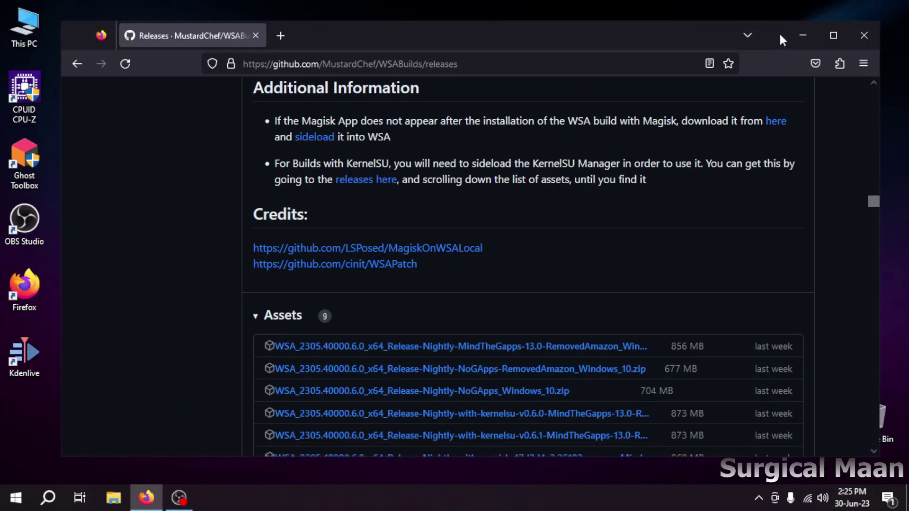
# Step: Minimise the browser and open the downloaded WSA_2305.40000.6.0_x64 NoGApps zip archive in the Downloads folder
pyautogui.click(800, 34)
pyautogui.doubleClick(23, 24)
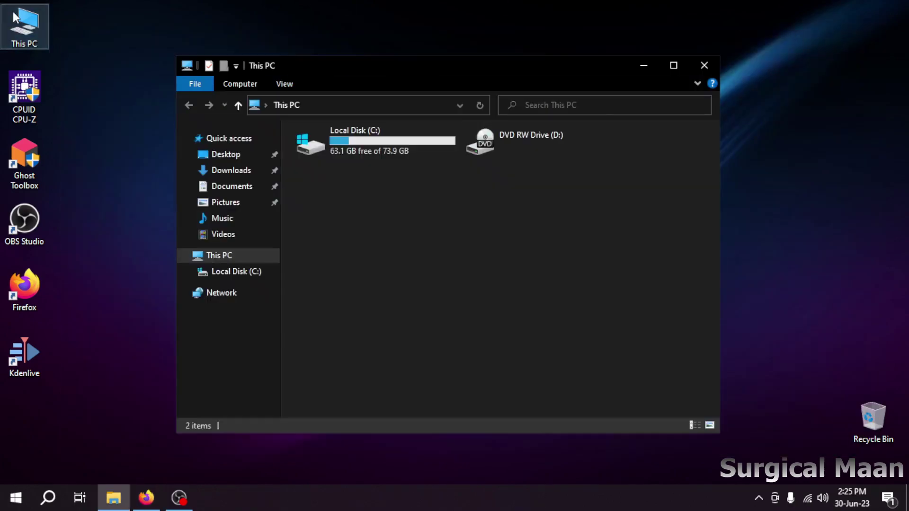
pyautogui.click(231, 171)
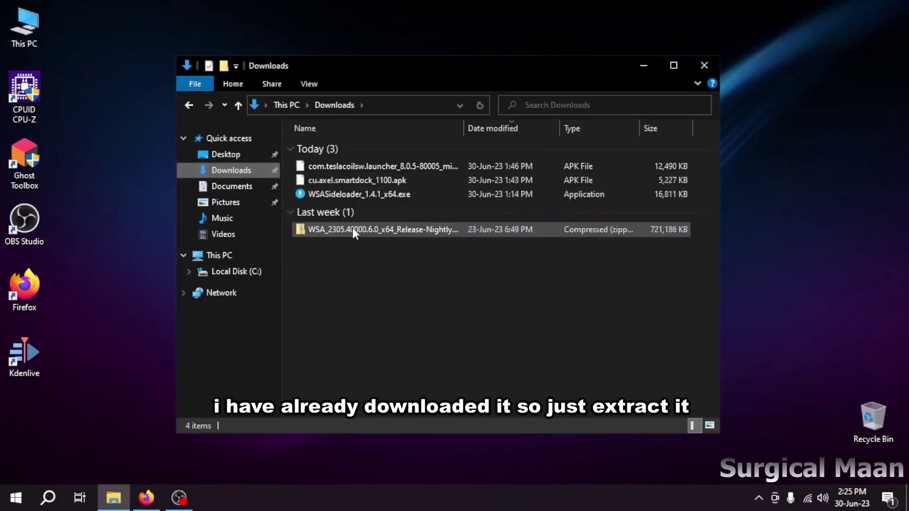
pyautogui.doubleClick(398, 229)
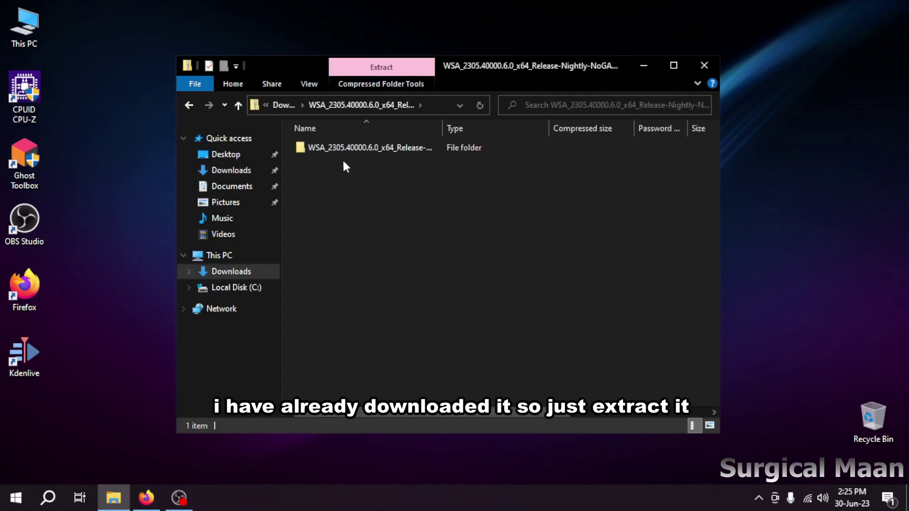
# Step: Extract the WSA folder by copying it out of the zip archive and pasting it into Downloads
pyautogui.click(339, 150)
pyautogui.rightClick(339, 151)
pyautogui.click(367, 208)
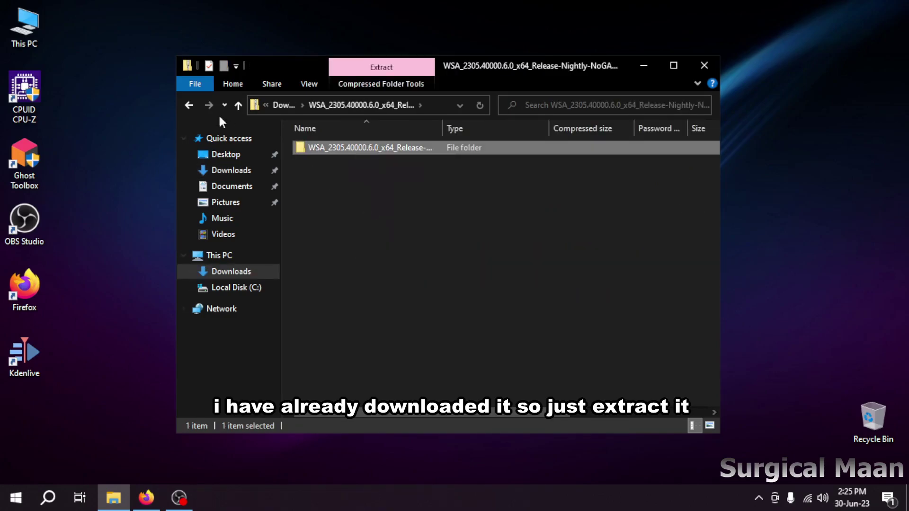
pyautogui.click(188, 104)
pyautogui.rightClick(403, 323)
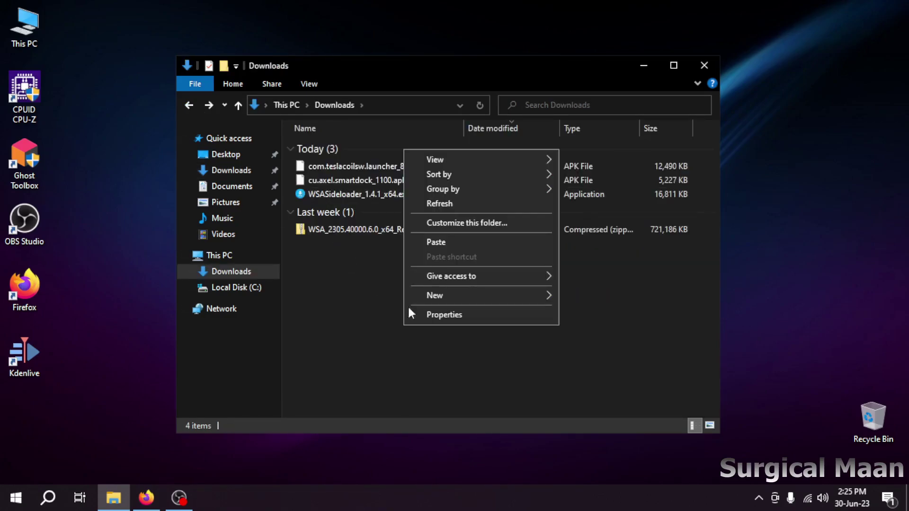
pyautogui.click(430, 243)
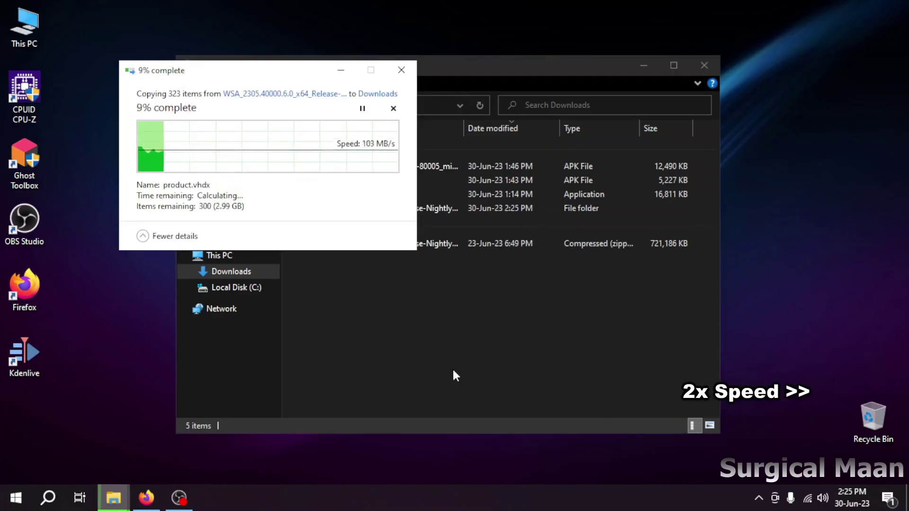
pyautogui.click(152, 235)
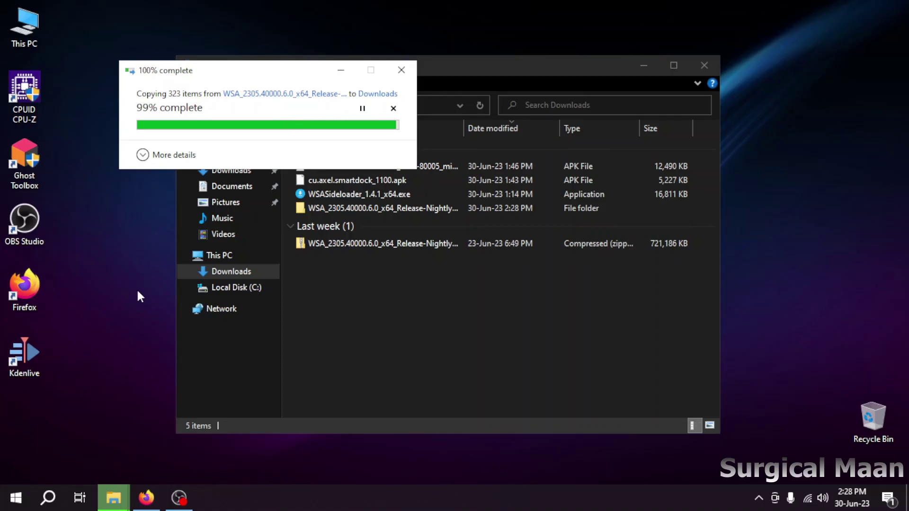
# Step: Execute Run.bat from the extracted WSA folder and accept the restart that enables the virtual machine platform
pyautogui.doubleClick(323, 206)
pyautogui.scroll(-11, 403, 393)
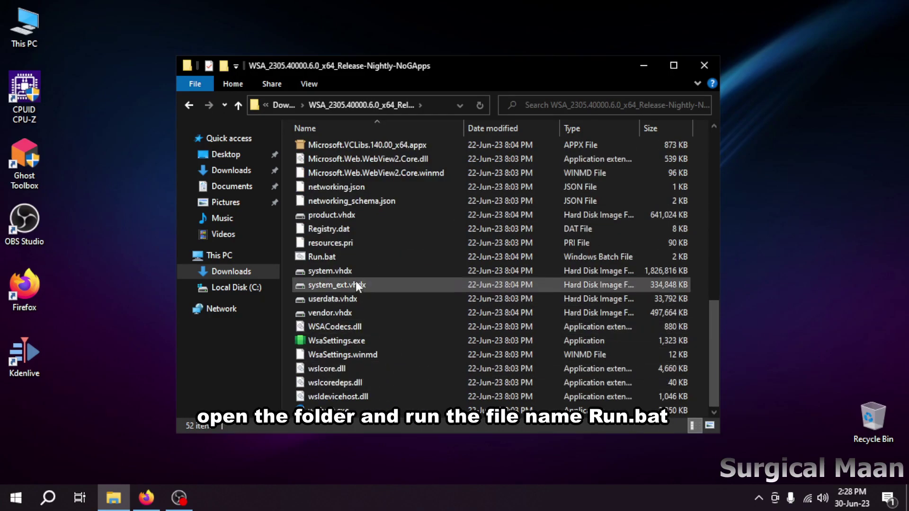
pyautogui.click(329, 259)
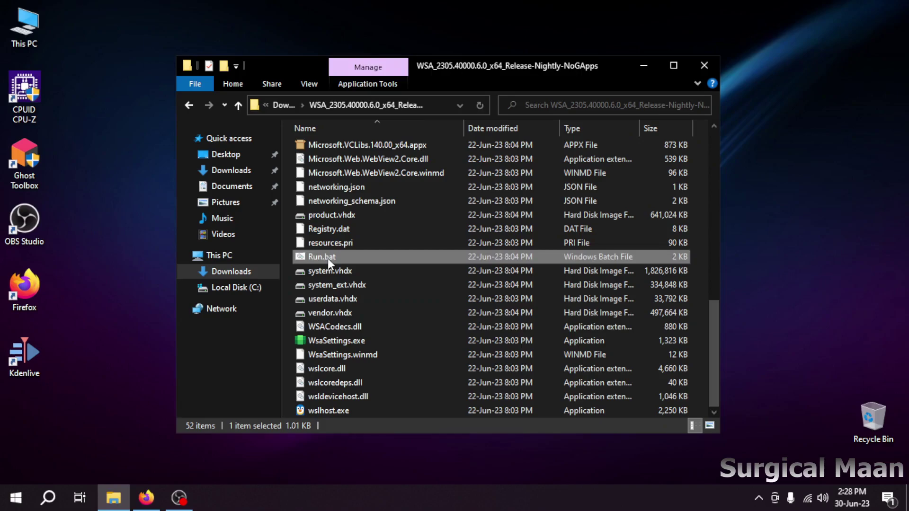
pyautogui.doubleClick(328, 258)
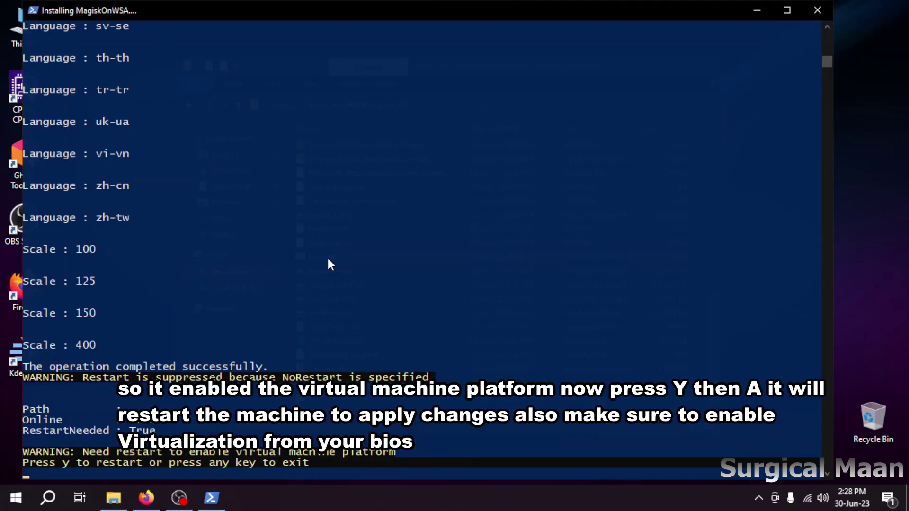
pyautogui.press('y')
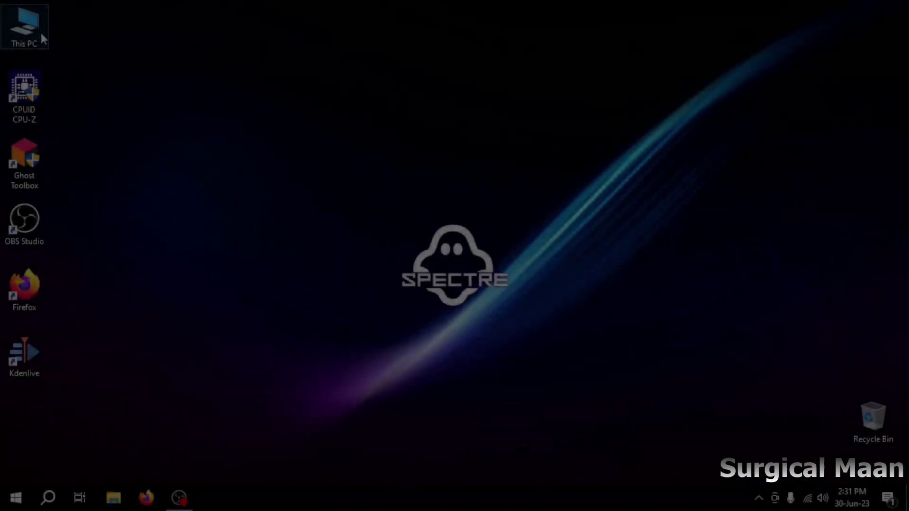
# Step: Reopen the extracted WSA folder in Downloads after the restart and execute Run.bat again
pyautogui.doubleClick(41, 32)
pyautogui.click(227, 171)
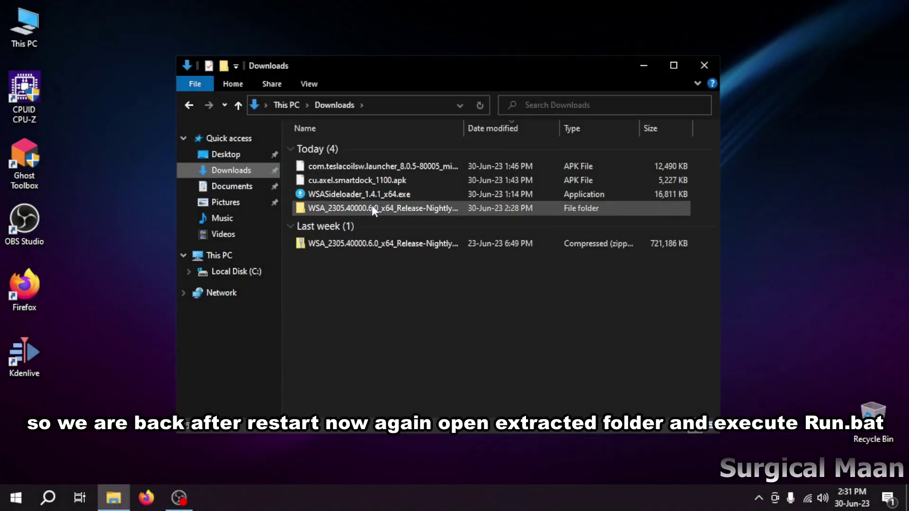
pyautogui.doubleClick(320, 208)
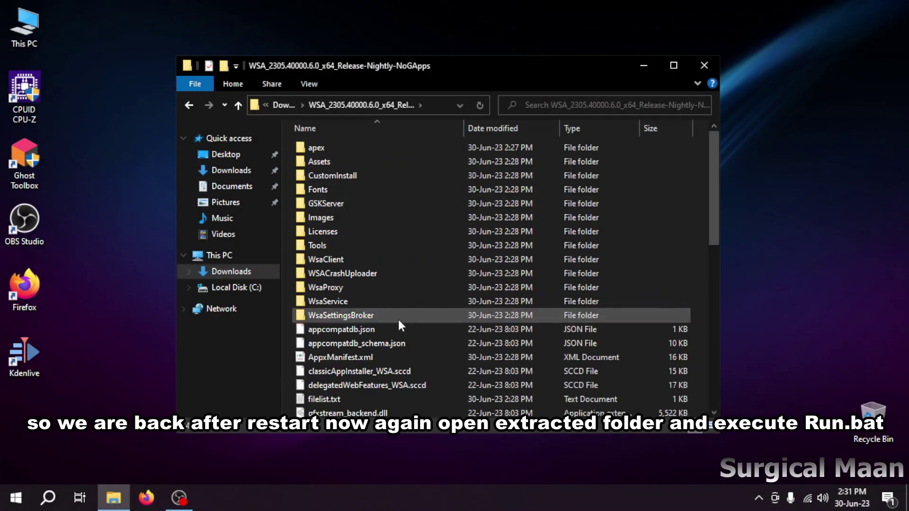
pyautogui.scroll(-6, 400, 341)
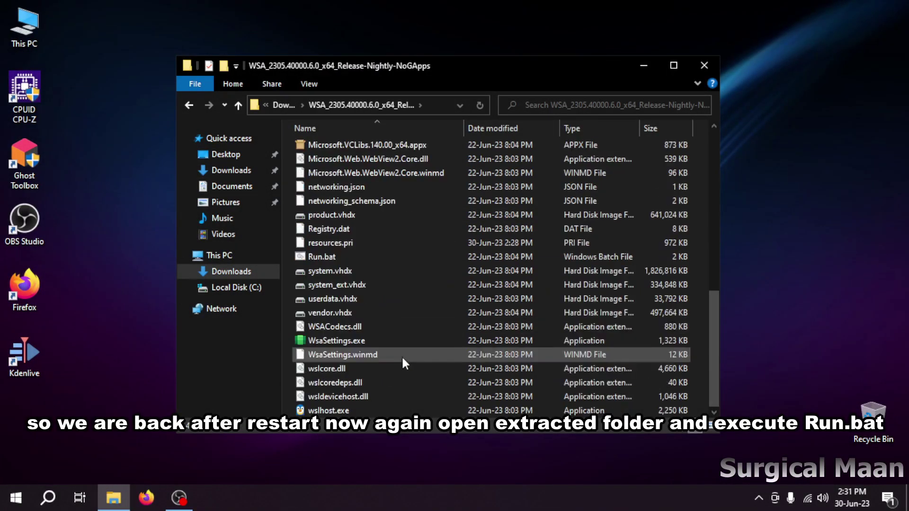
pyautogui.click(323, 257)
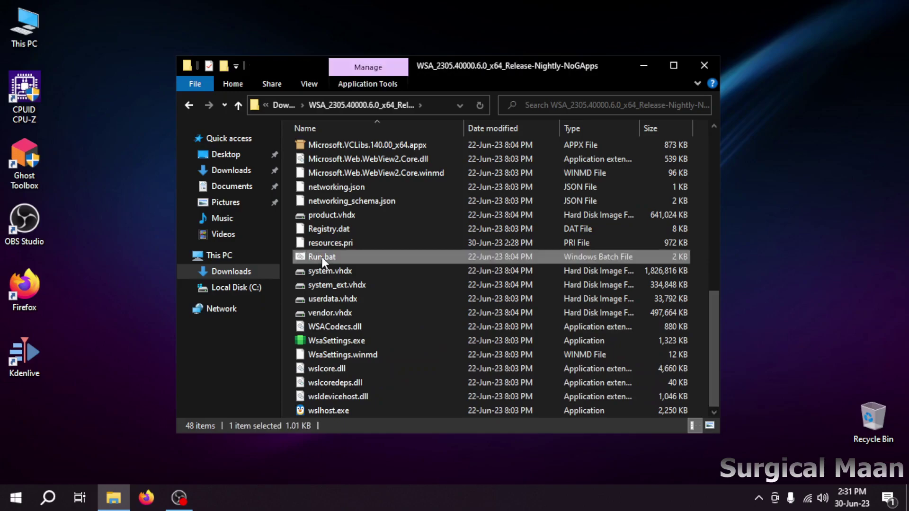
pyautogui.doubleClick(365, 259)
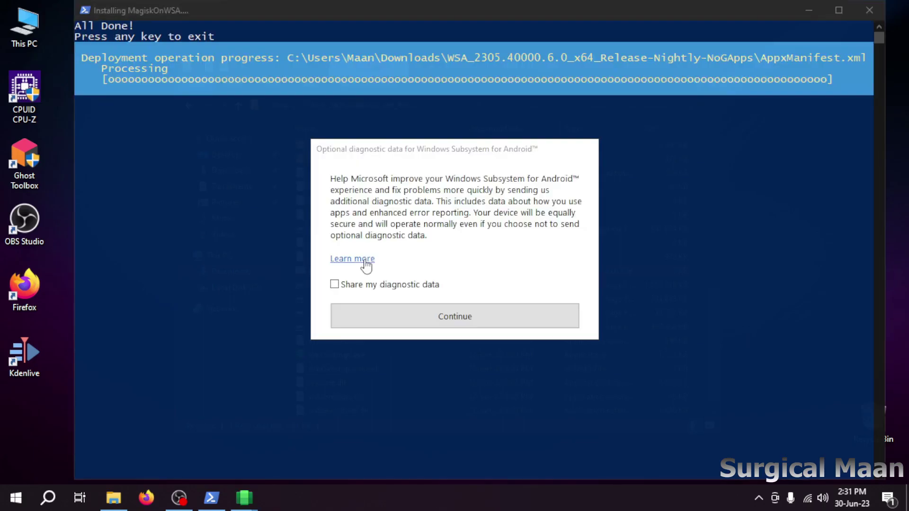
# Step: Continue without sharing diagnostic data, minimise the folder window and move the Windows Subsystem for Android startup windows apart
pyautogui.click(420, 325)
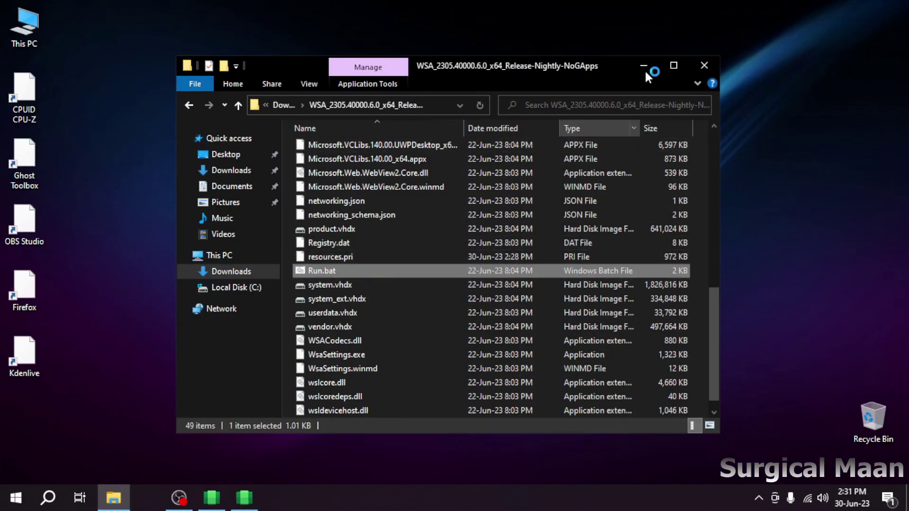
pyautogui.click(644, 68)
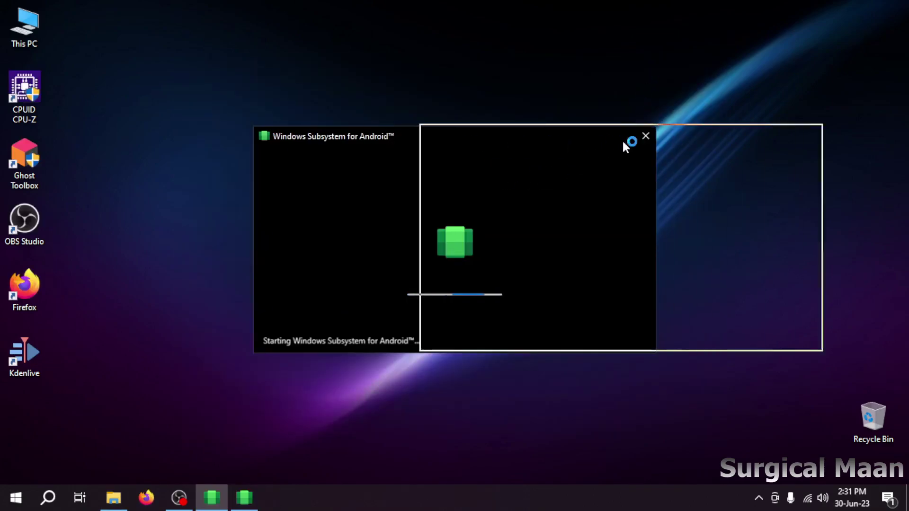
pyautogui.moveTo(334, 138); pyautogui.dragTo(124, 57)
pyautogui.moveTo(561, 139); pyautogui.dragTo(607, 240)
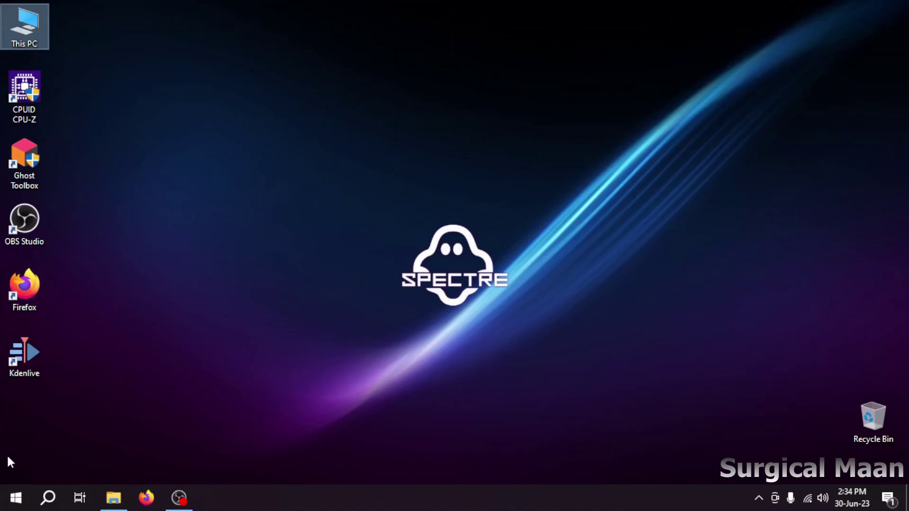
# Step: Open the Windows Subsystem for Android settings, reposition the window and try to launch the Files app
pyautogui.click(11, 498)
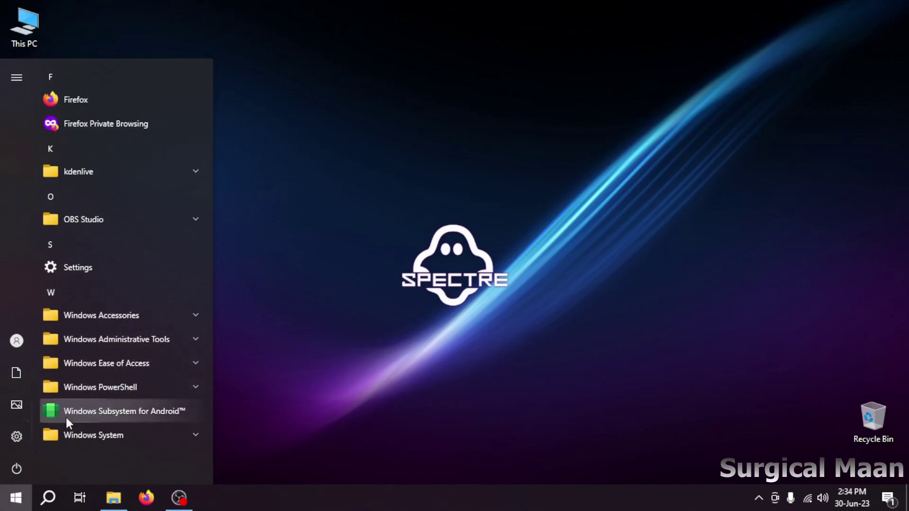
pyautogui.click(96, 411)
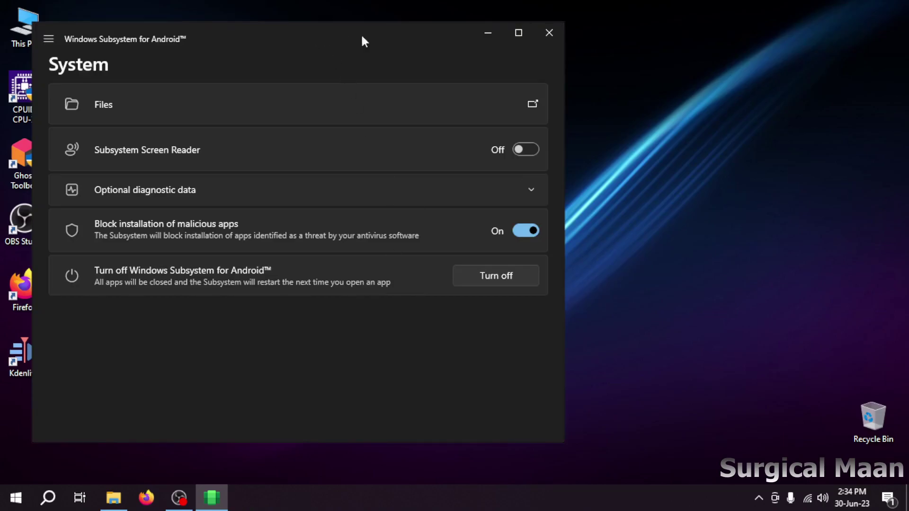
pyautogui.moveTo(465, 34); pyautogui.dragTo(511, 37)
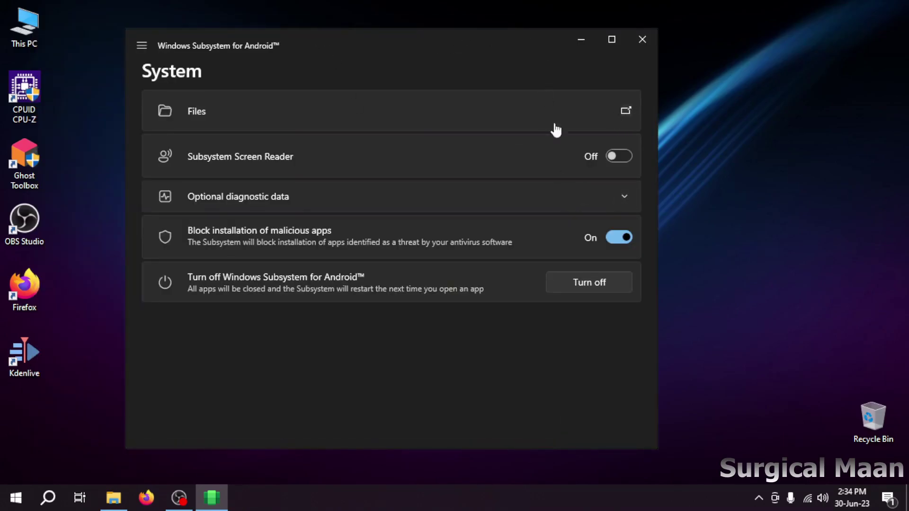
pyautogui.click(473, 130)
pyautogui.moveTo(548, 45); pyautogui.dragTo(573, 43)
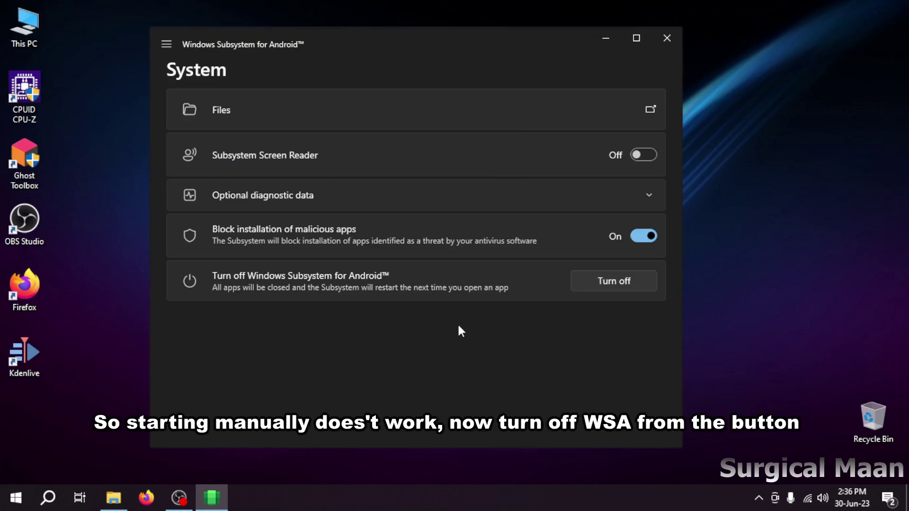
# Step: Turn off Windows Subsystem for Android and enable Developer mode in its advanced settings
pyautogui.click(616, 287)
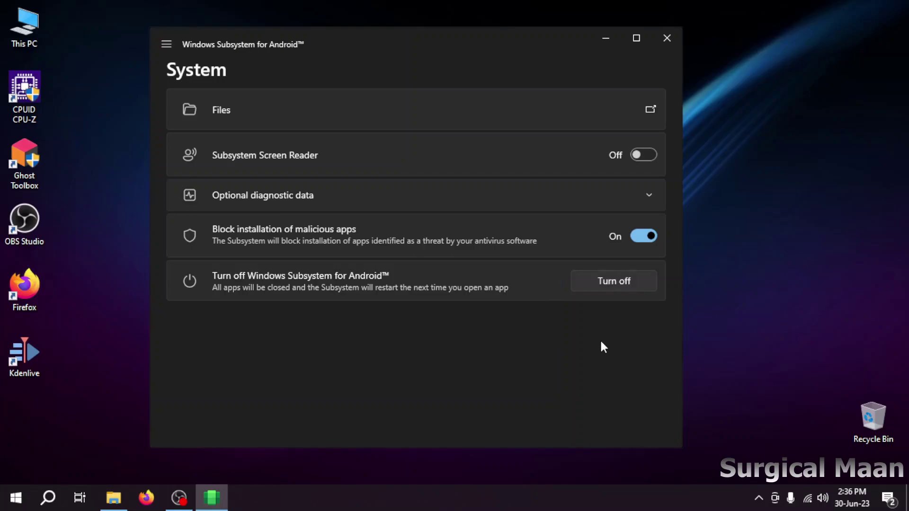
pyautogui.click(166, 50)
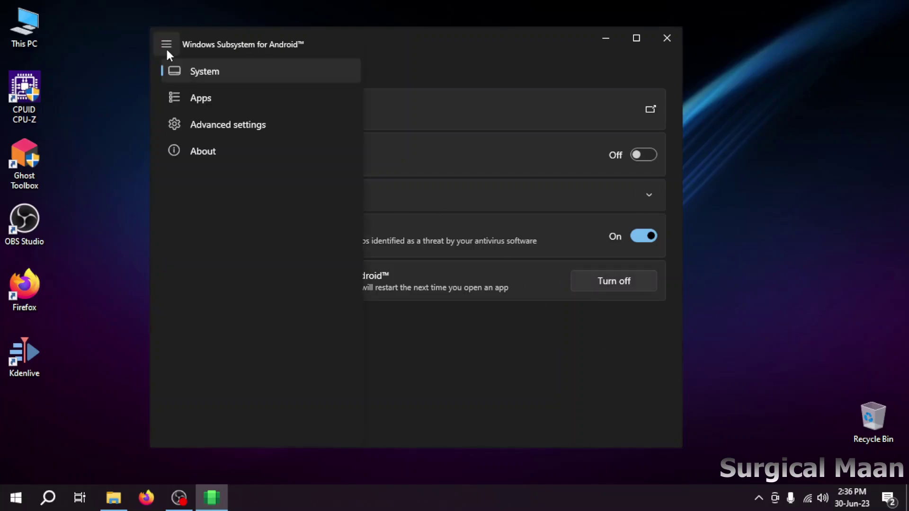
pyautogui.click(239, 134)
pyautogui.click(641, 118)
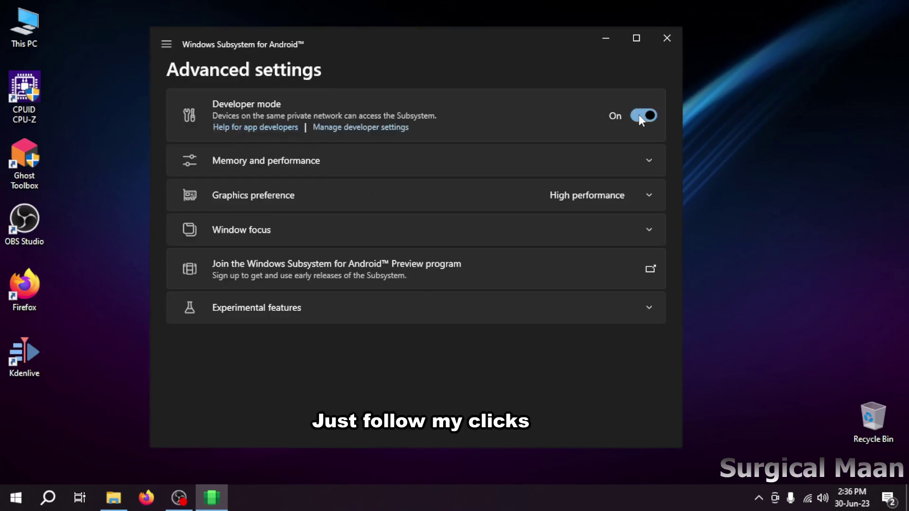
# Step: Set the subsystem resources to Continuous under memory and performance
pyautogui.click(648, 161)
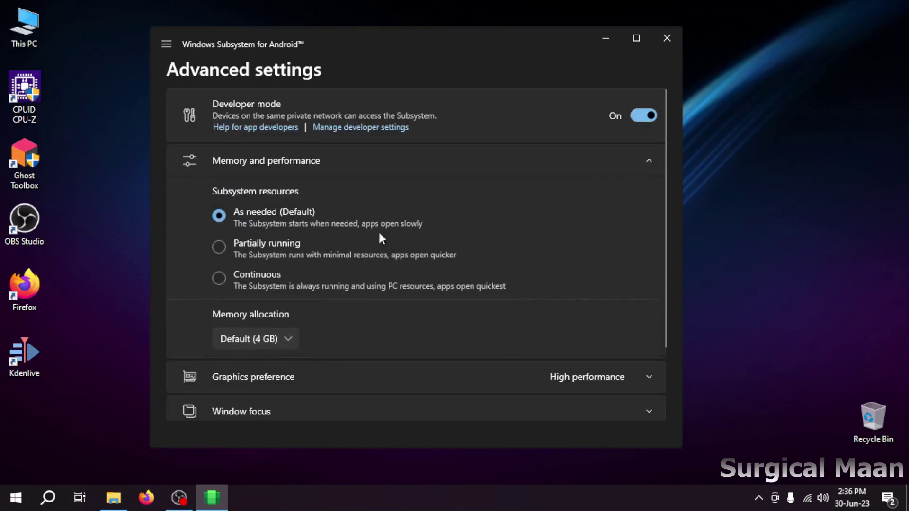
pyautogui.click(229, 276)
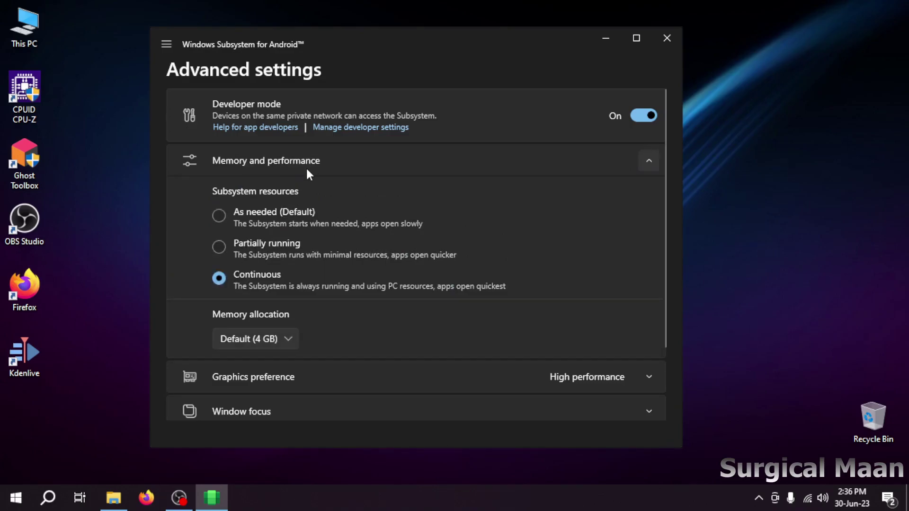
pyautogui.click(649, 161)
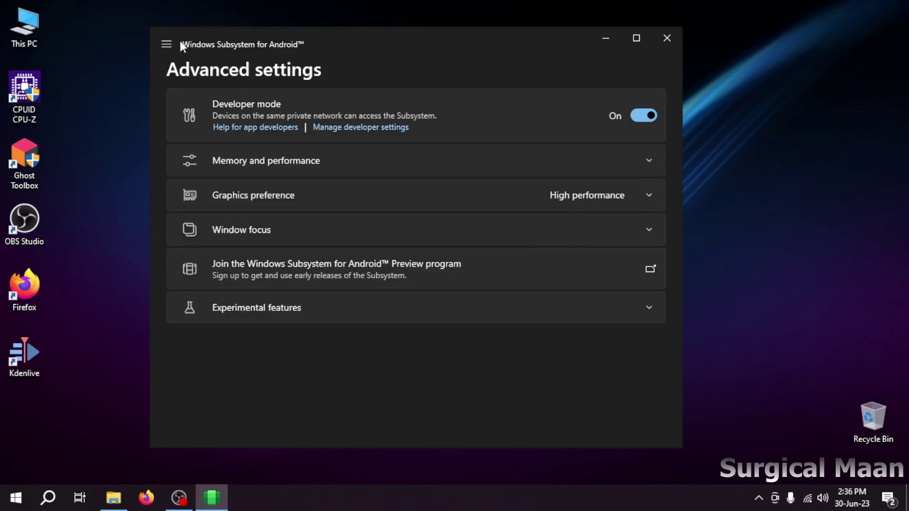
# Step: Launch the Android Files app from the System settings page and bring its window to the front
pyautogui.click(167, 44)
pyautogui.click(195, 80)
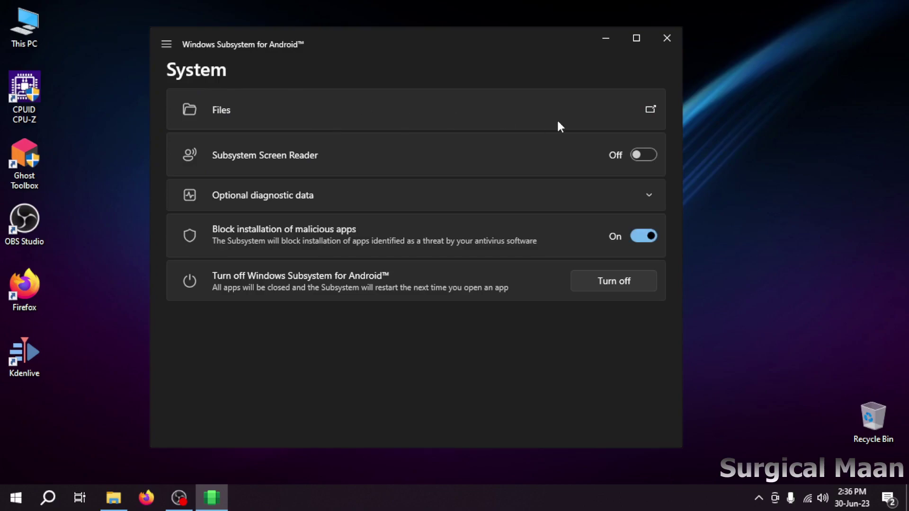
pyautogui.click(652, 111)
pyautogui.click(651, 111)
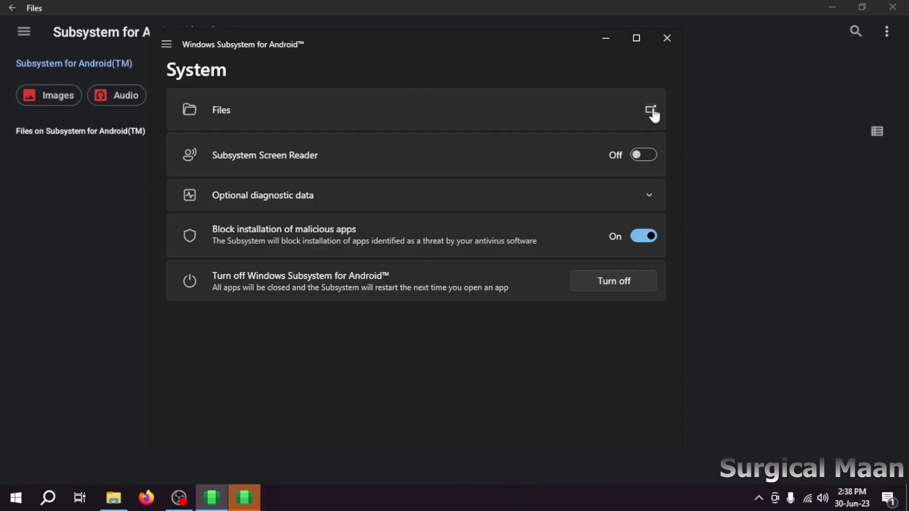
pyautogui.click(561, 3)
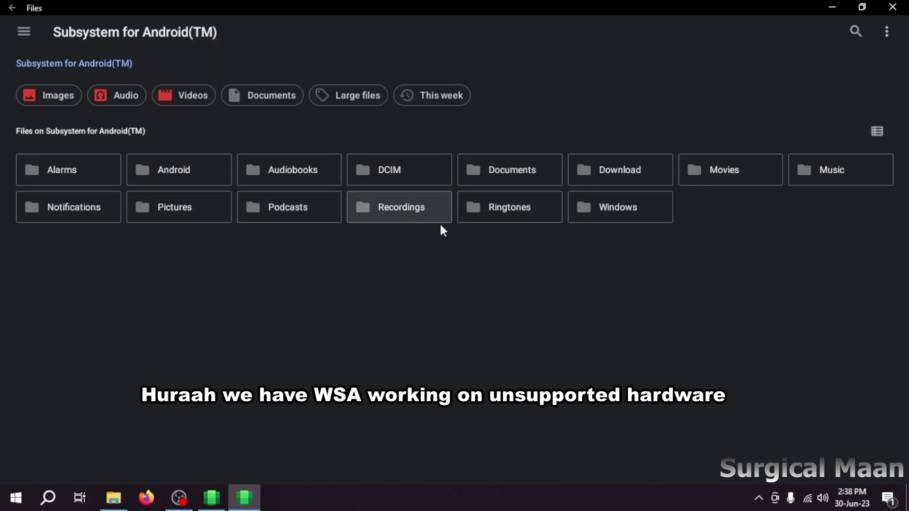
# Step: Look over the storage folders and the navigation drawer in the Files app, and close it
pyautogui.scroll(-3, 422, 307)
pyautogui.scroll(3, 249, 208)
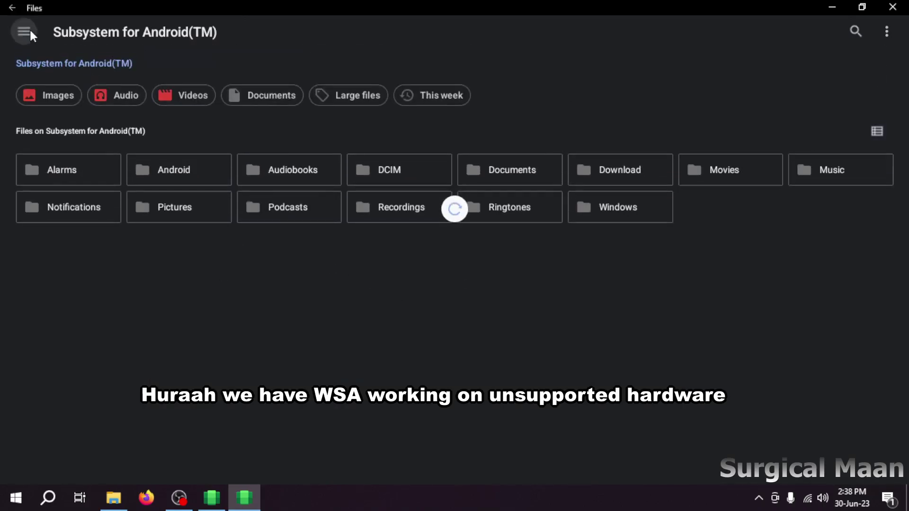
pyautogui.click(25, 31)
pyautogui.click(306, 360)
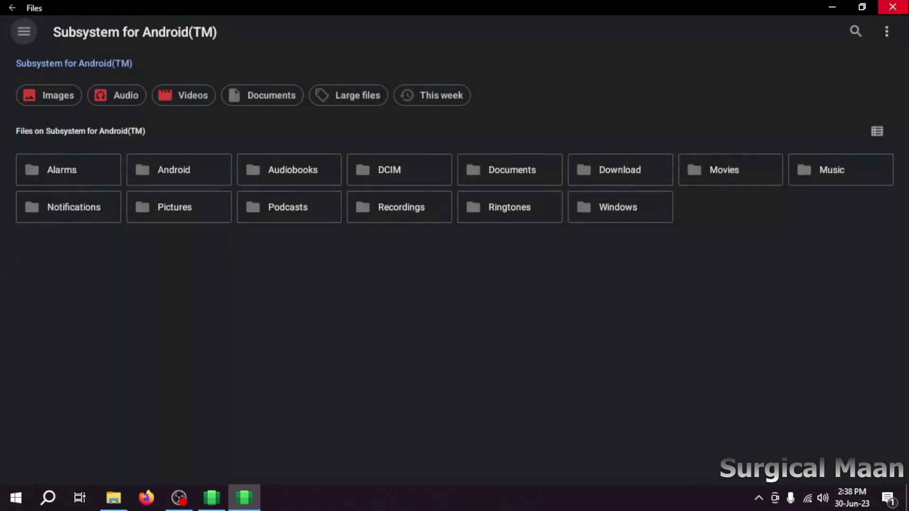
pyautogui.click(893, 6)
# Step: Open Manage developer settings from the advanced settings, look through the Android developer options and close them
pyautogui.click(166, 44)
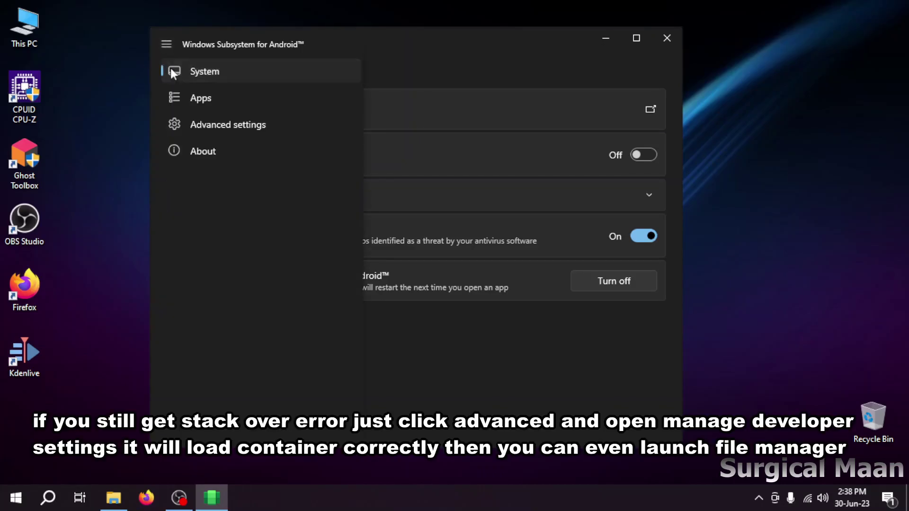
pyautogui.click(194, 124)
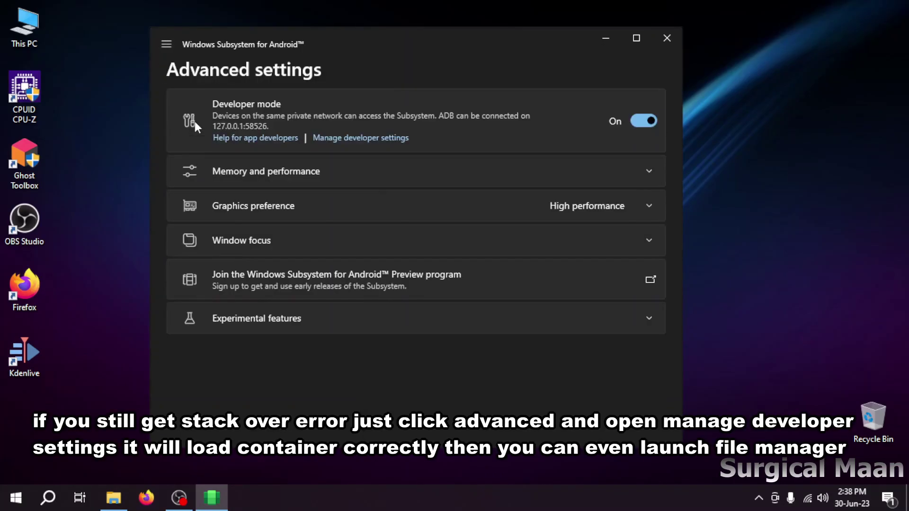
pyautogui.click(368, 138)
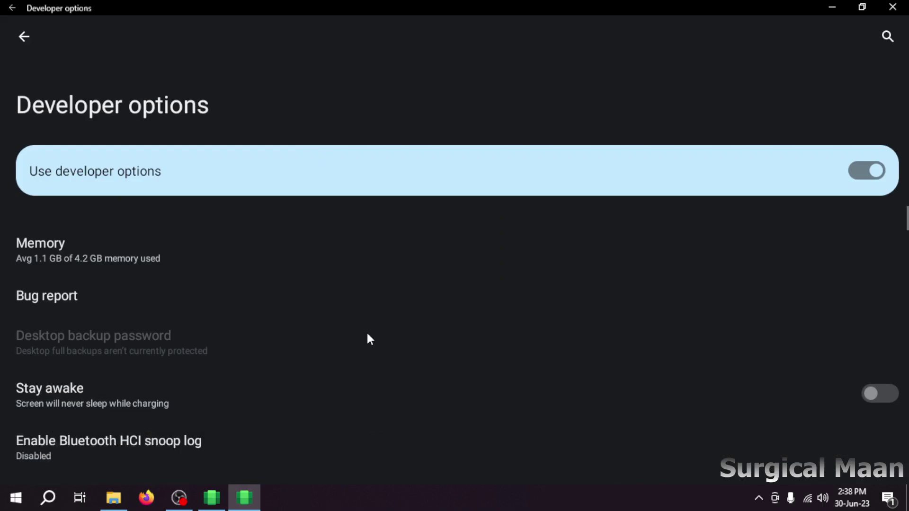
pyautogui.scroll(-10, 368, 335)
pyautogui.scroll(-10, 370, 340)
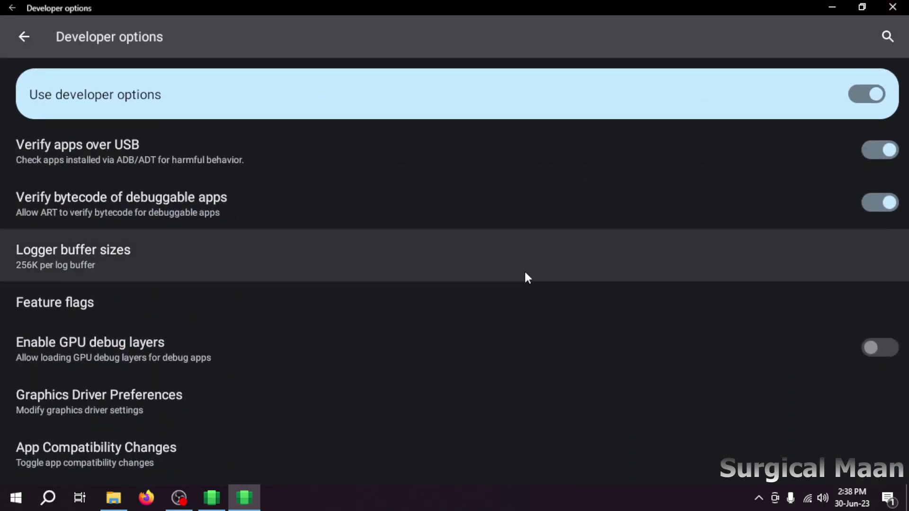
pyautogui.scroll(10, 524, 270)
pyautogui.scroll(5, 525, 269)
pyautogui.click(893, 6)
# Step: Switch to Firefox and open the releases page of the MustardChef/WSABuilds repository on GitHub
pyautogui.click(146, 496)
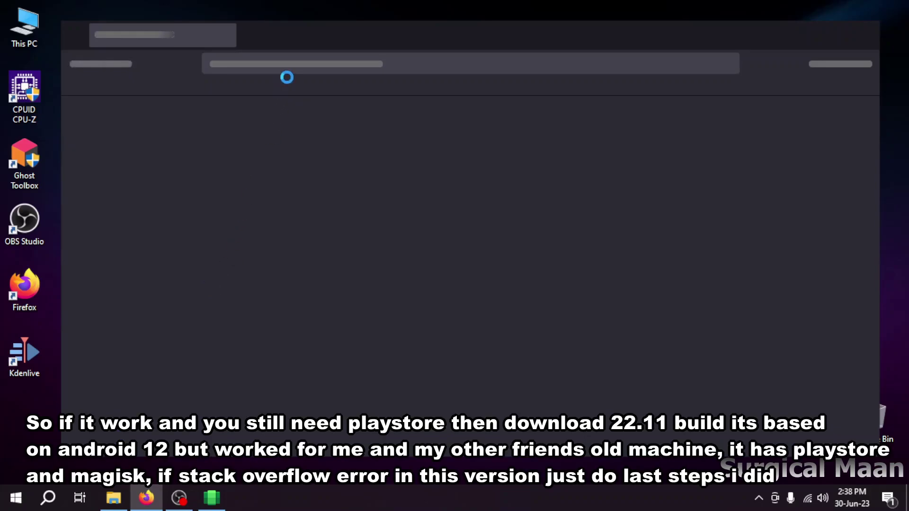
pyautogui.write('wsa')
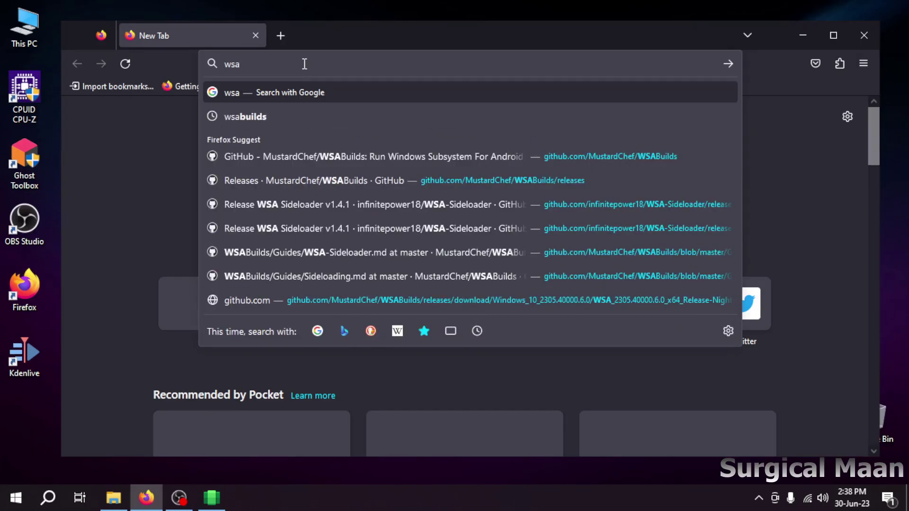
pyautogui.click(300, 153)
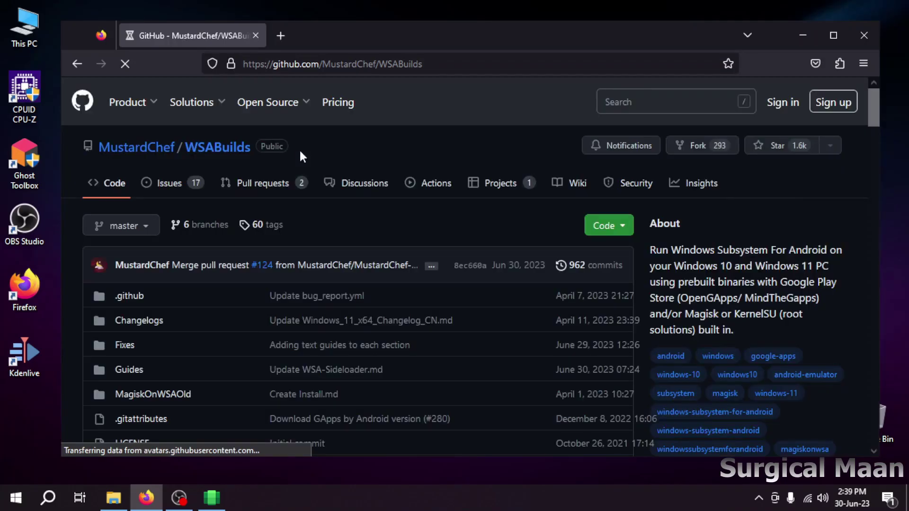
pyautogui.scroll(-5, 625, 288)
pyautogui.scroll(-3, 626, 294)
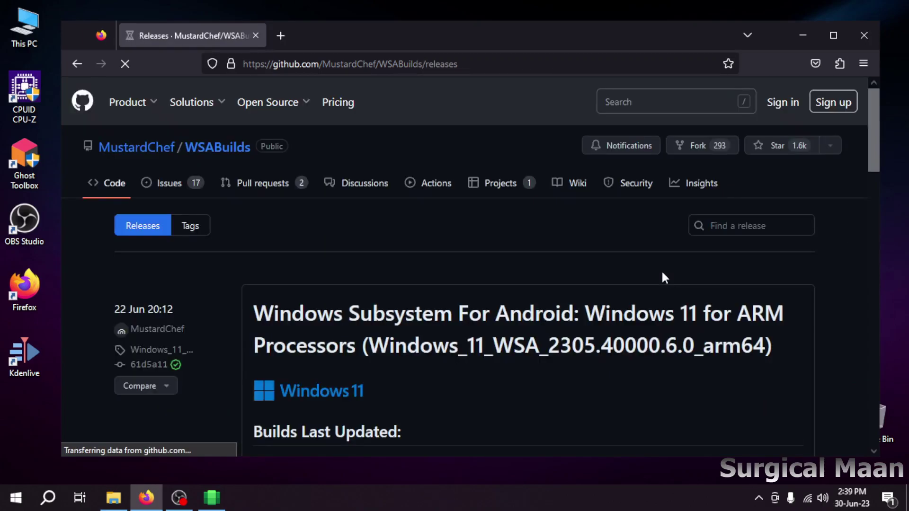
# Step: Go to page 6 of the WSABuilds releases list
pyautogui.scroll(-6, 571, 315)
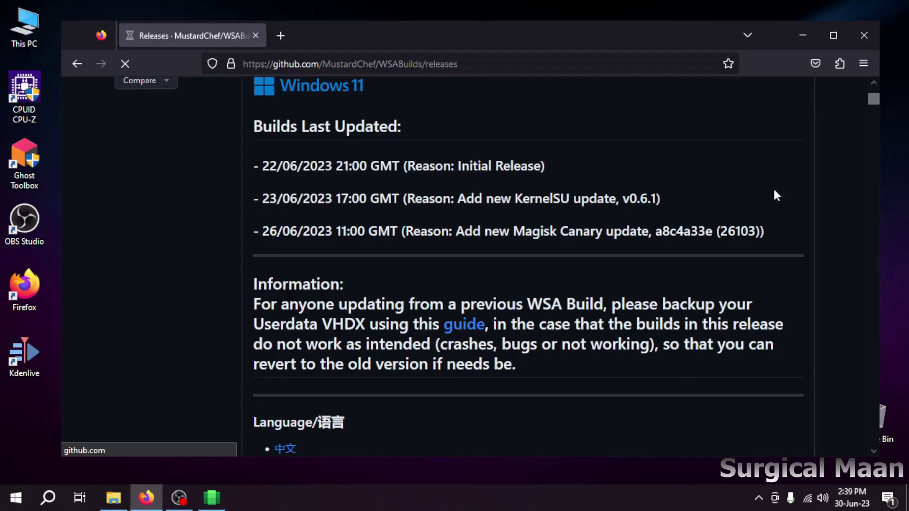
pyautogui.scroll(-6, 759, 211)
pyautogui.moveTo(870, 105); pyautogui.dragTo(874, 448)
pyautogui.click(542, 429)
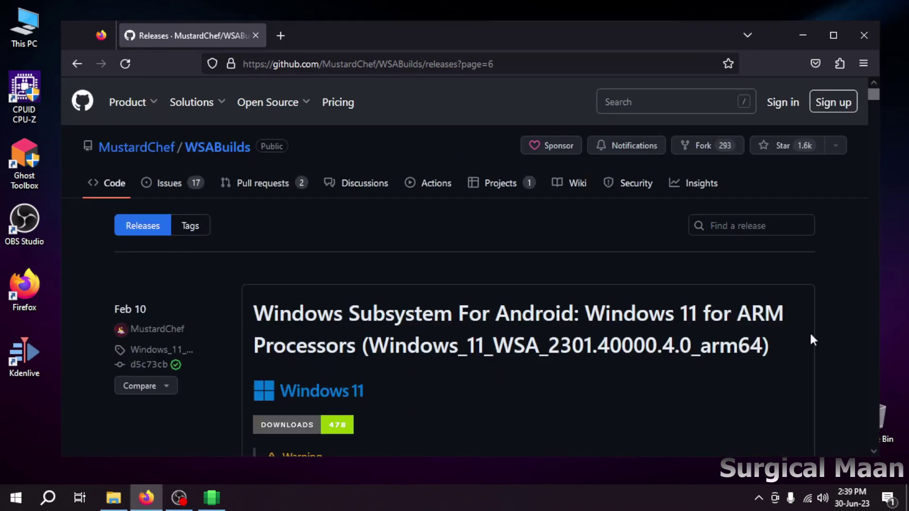
# Step: Search the release entries on page 6 for the WSA 2211 builds for Windows 11 and Windows 10
pyautogui.moveTo(874, 94); pyautogui.dragTo(872, 448)
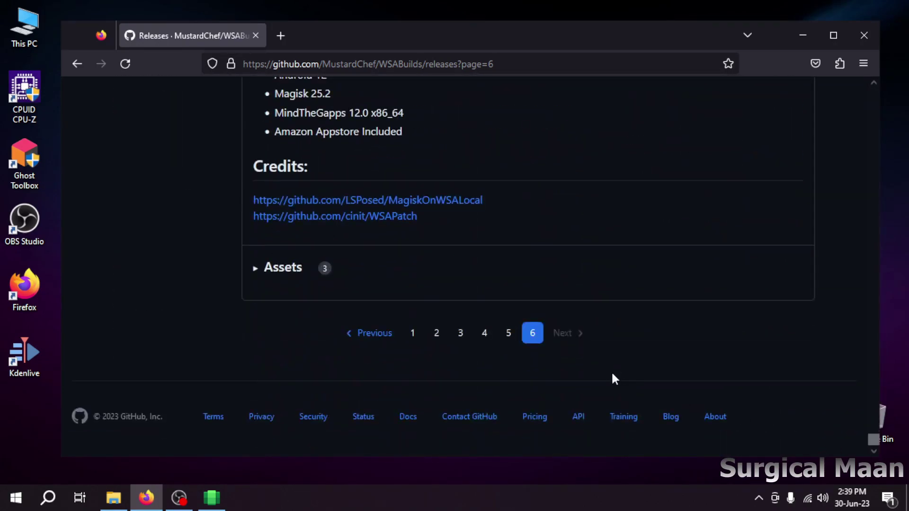
pyautogui.scroll(10, 613, 374)
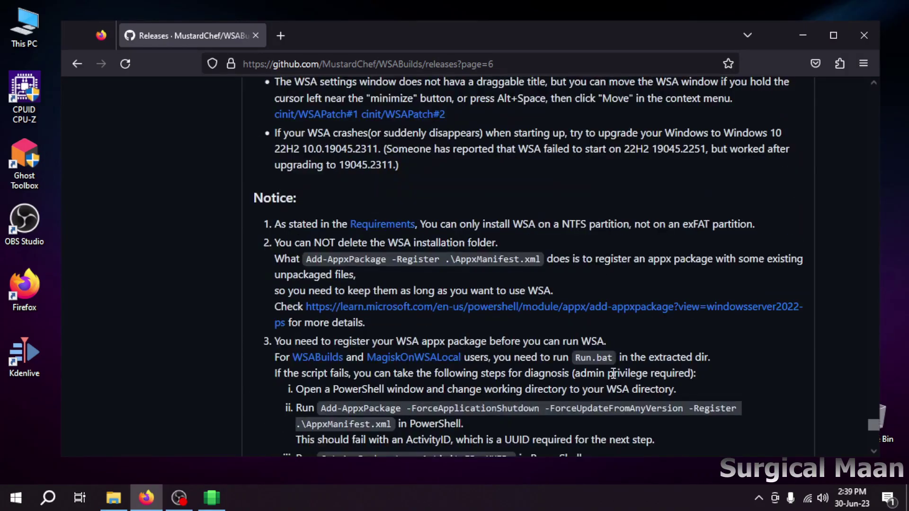
pyautogui.scroll(-10, 612, 374)
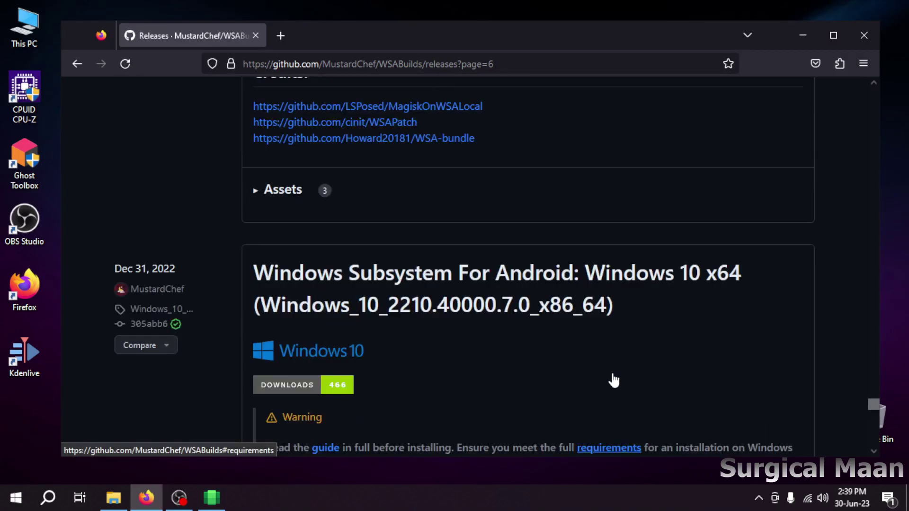
pyautogui.scroll(10, 615, 381)
pyautogui.scroll(-10, 614, 379)
pyautogui.scroll(10, 615, 379)
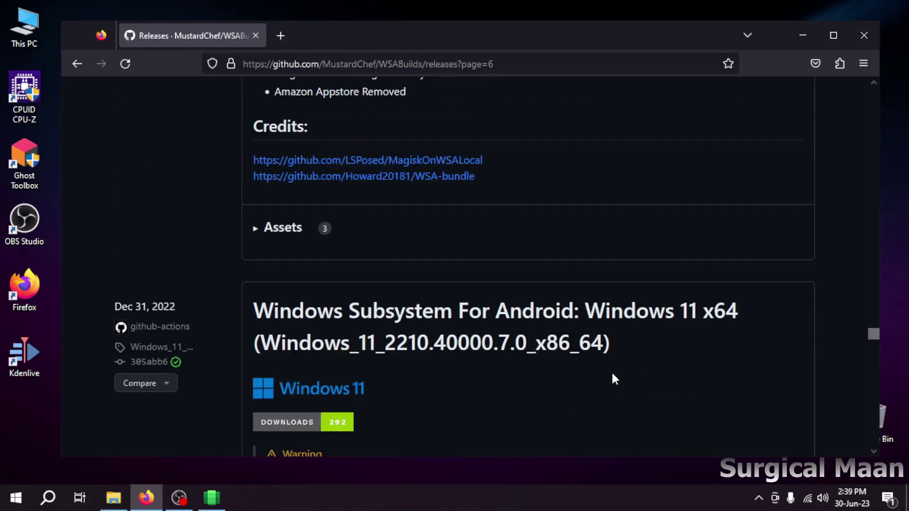
pyautogui.scroll(10, 614, 379)
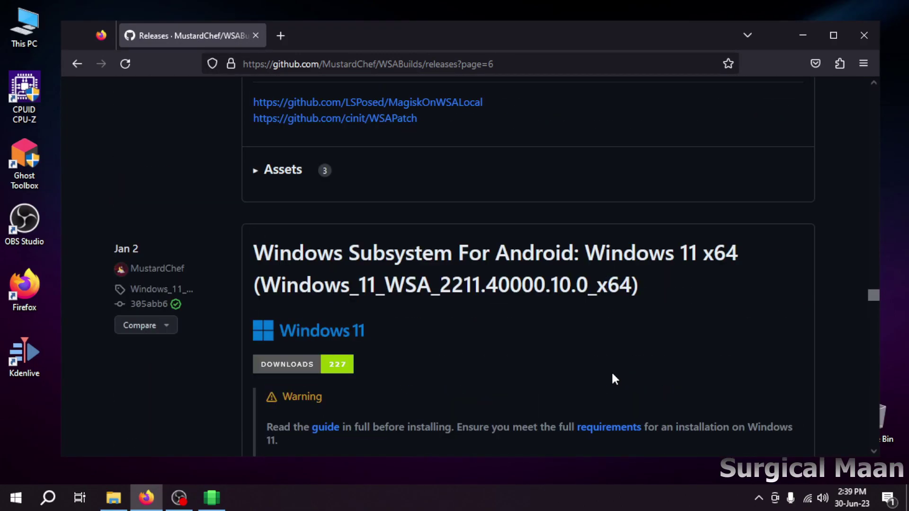
pyautogui.scroll(10, 614, 379)
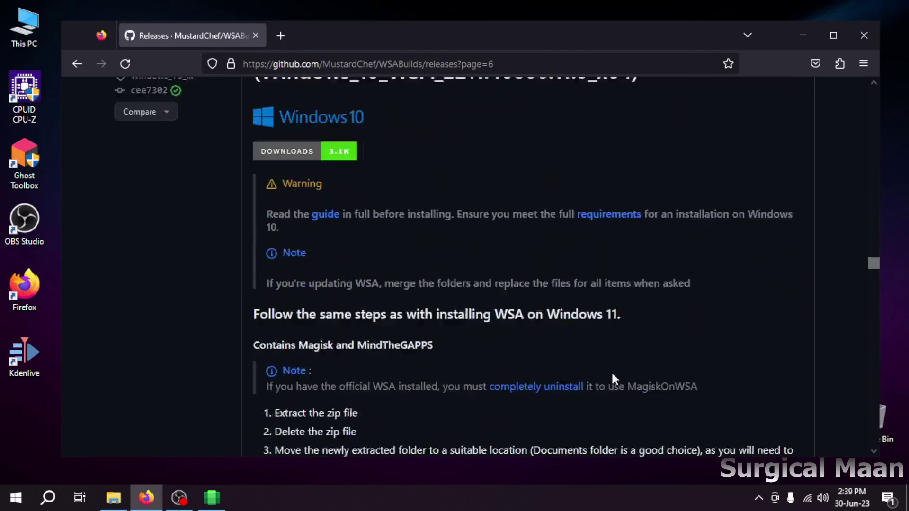
pyautogui.scroll(4, 614, 379)
pyautogui.scroll(-1, 614, 379)
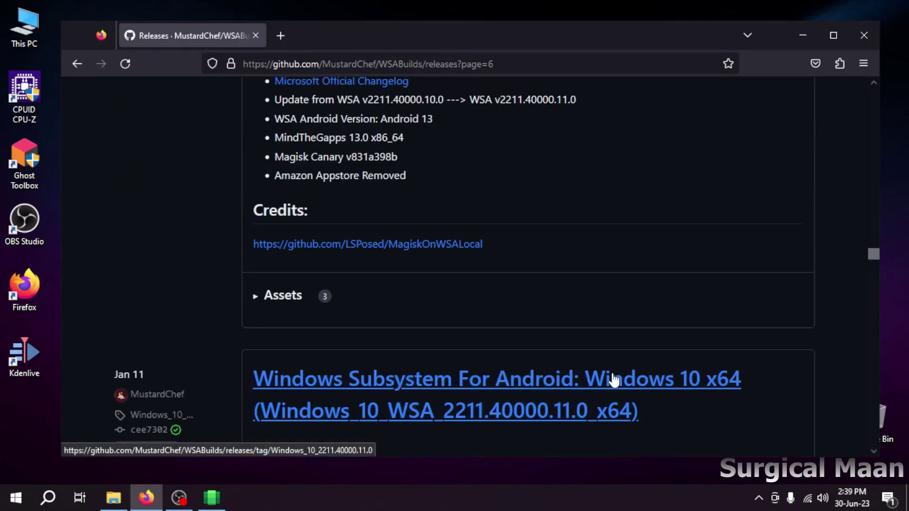
pyautogui.scroll(15, 615, 379)
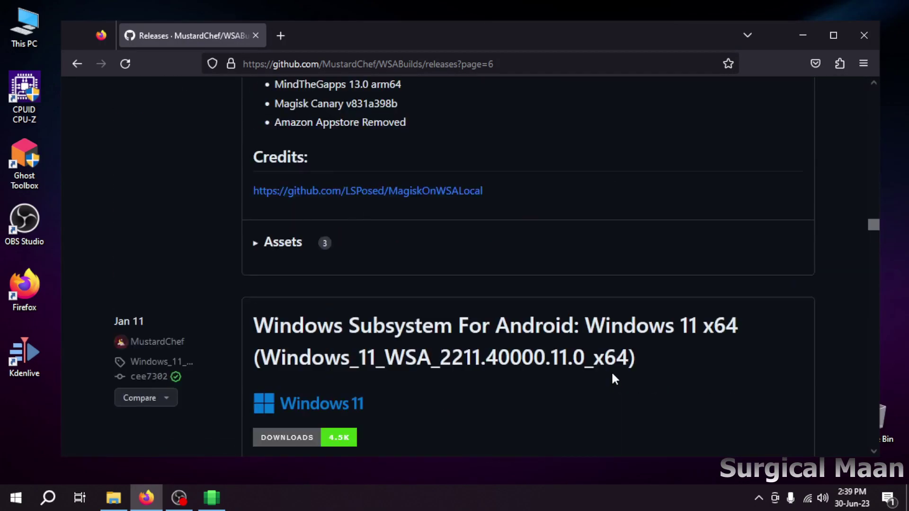
pyautogui.scroll(15, 614, 379)
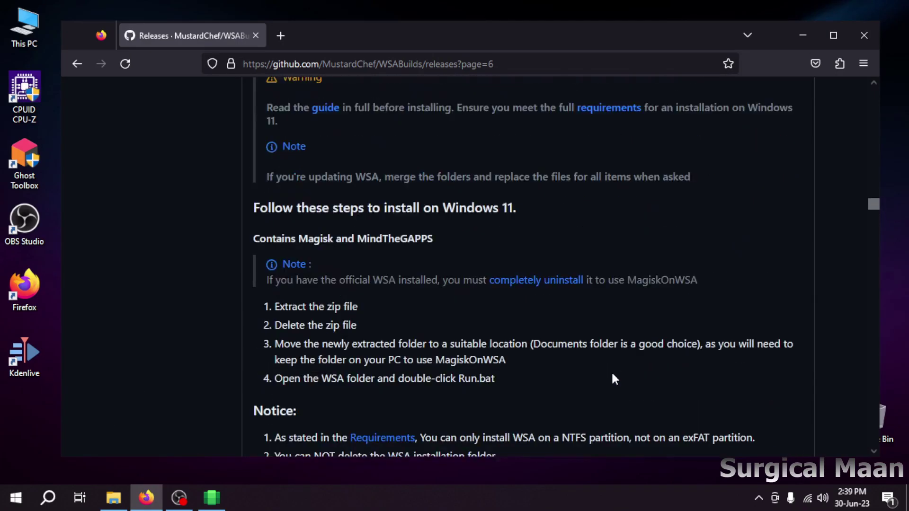
pyautogui.scroll(-15, 614, 379)
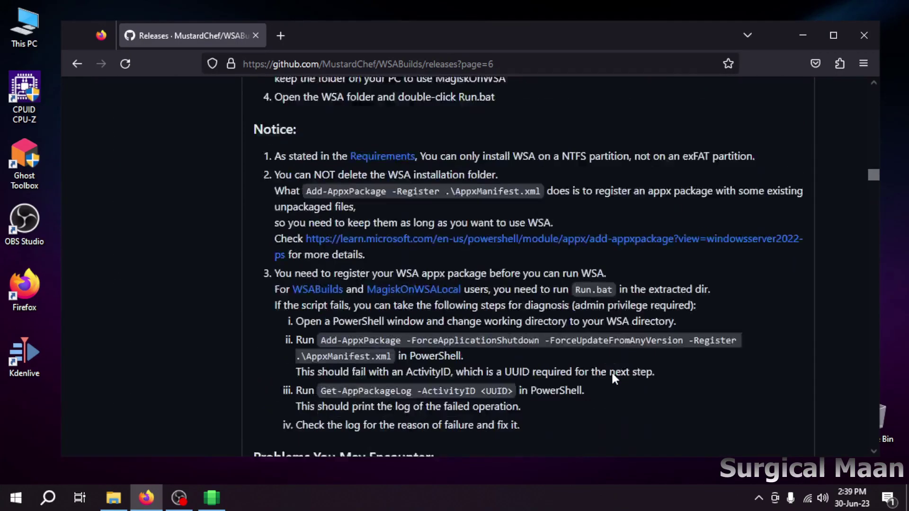
pyautogui.scroll(3, 614, 379)
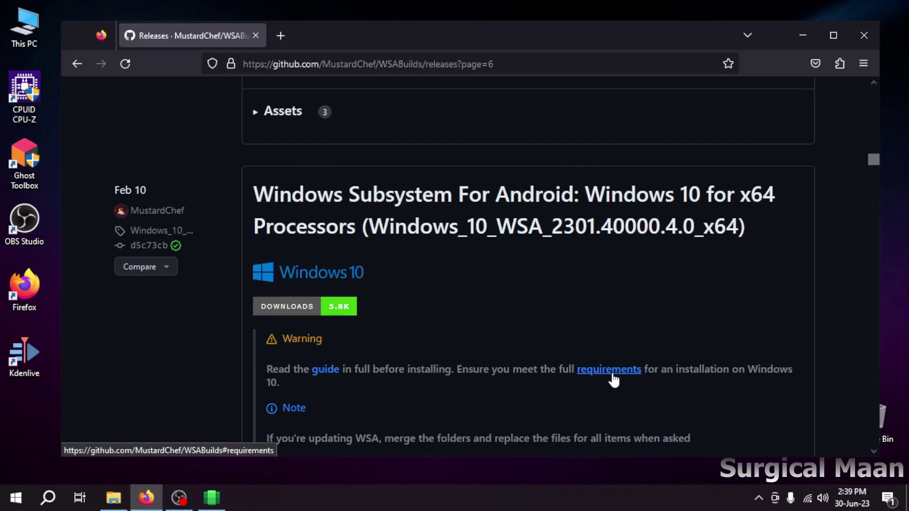
pyautogui.scroll(-20, 614, 379)
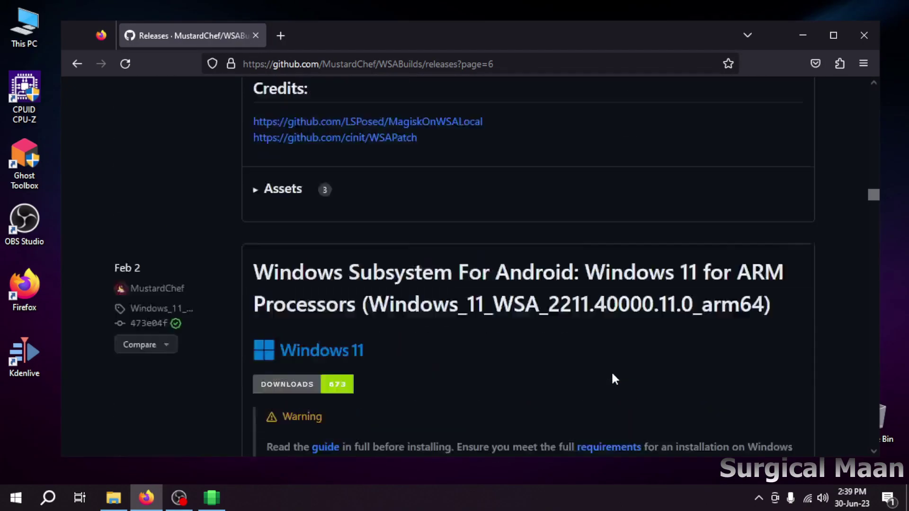
pyautogui.scroll(4, 614, 379)
pyautogui.scroll(-16, 614, 379)
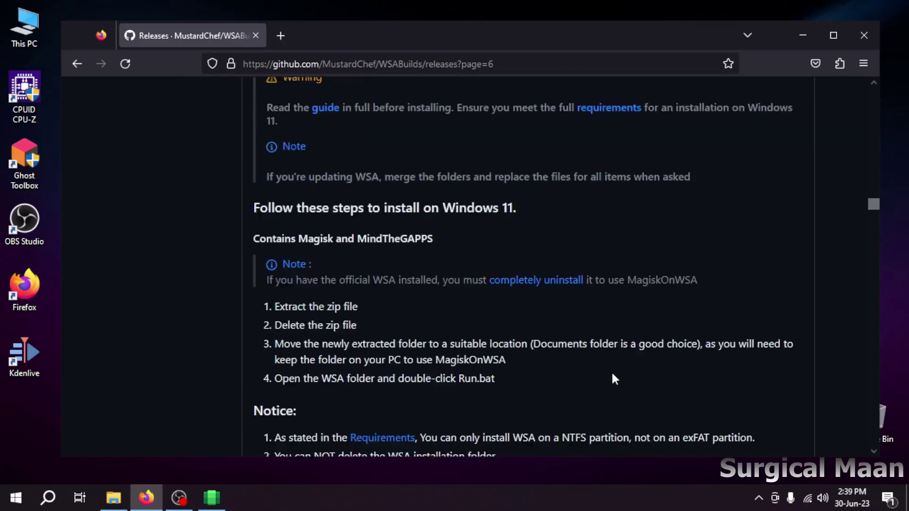
# Step: Expand the assets of the Windows 11 x64 release, Windows_11_WSA_2211.40000.11.0_x64
pyautogui.scroll(-9, 614, 379)
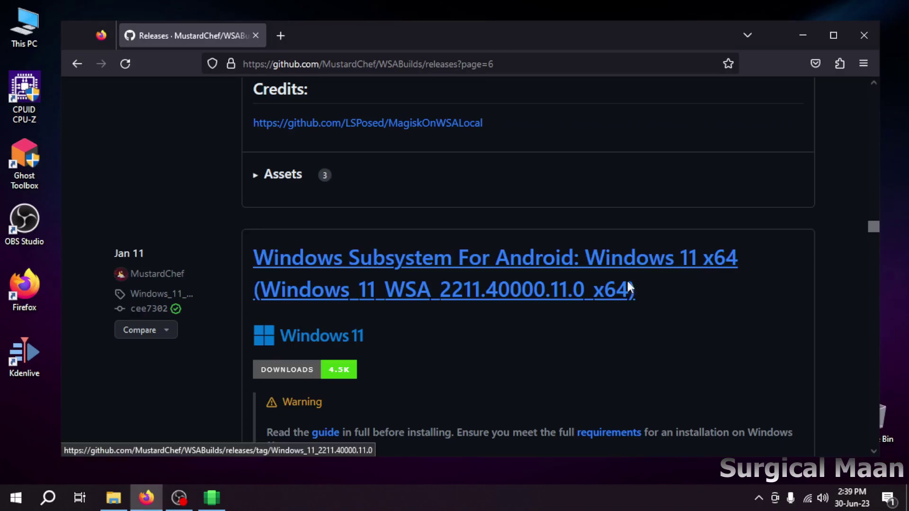
pyautogui.scroll(-8, 610, 379)
pyautogui.scroll(-10, 606, 372)
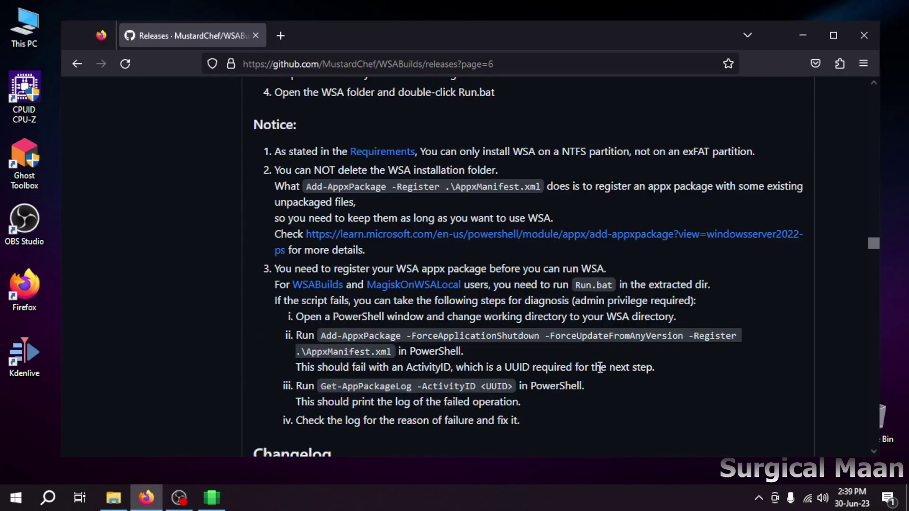
pyautogui.click(283, 363)
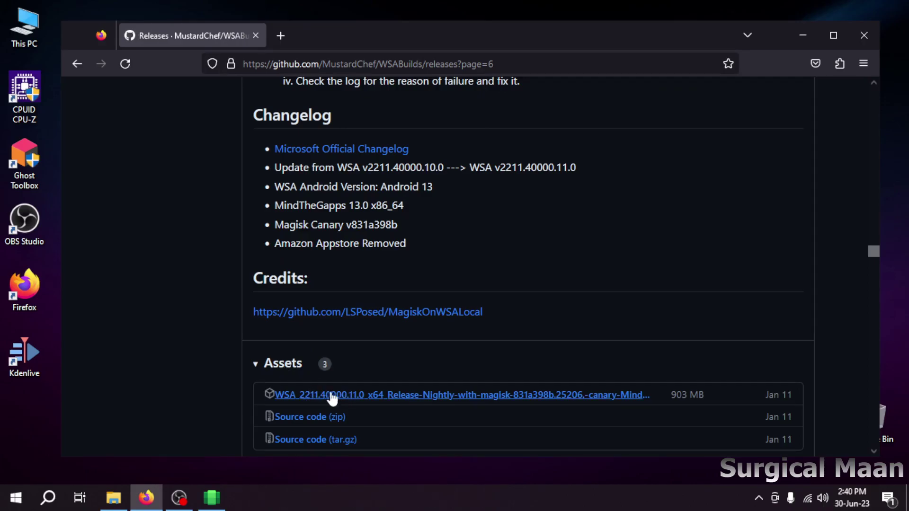
# Step: Expand the assets of the Windows 10 x64 release, Windows_10_WSA_2211.40000.11.0_x64, and examine its download package
pyautogui.scroll(-7, 546, 343)
pyautogui.scroll(-2, 545, 345)
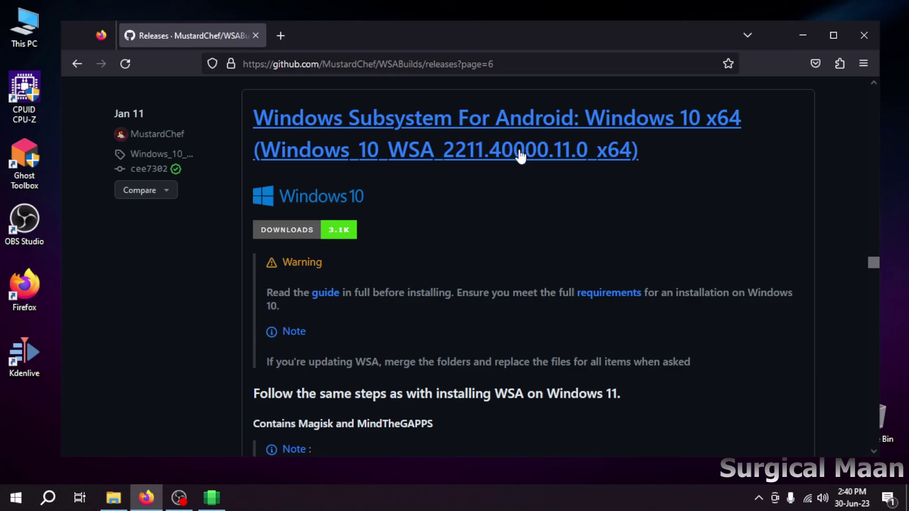
pyautogui.scroll(-15, 454, 294)
pyautogui.scroll(-14, 453, 291)
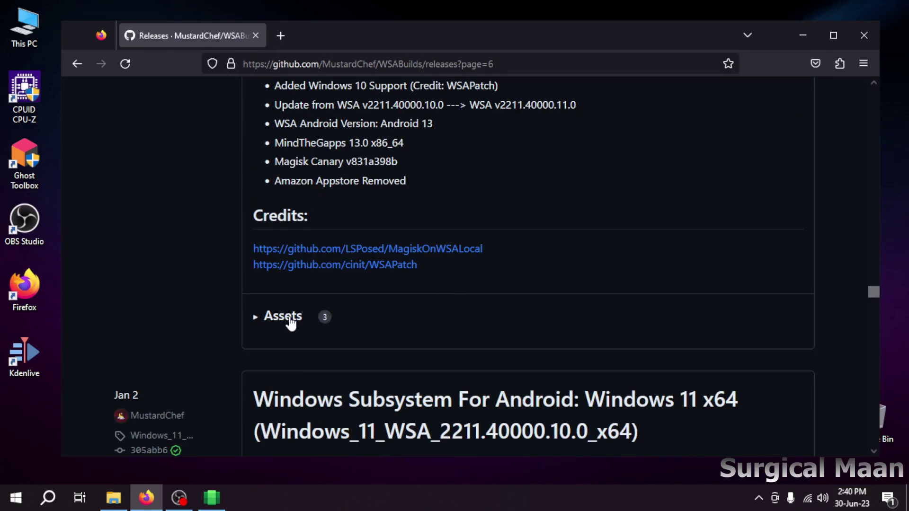
pyautogui.click(283, 316)
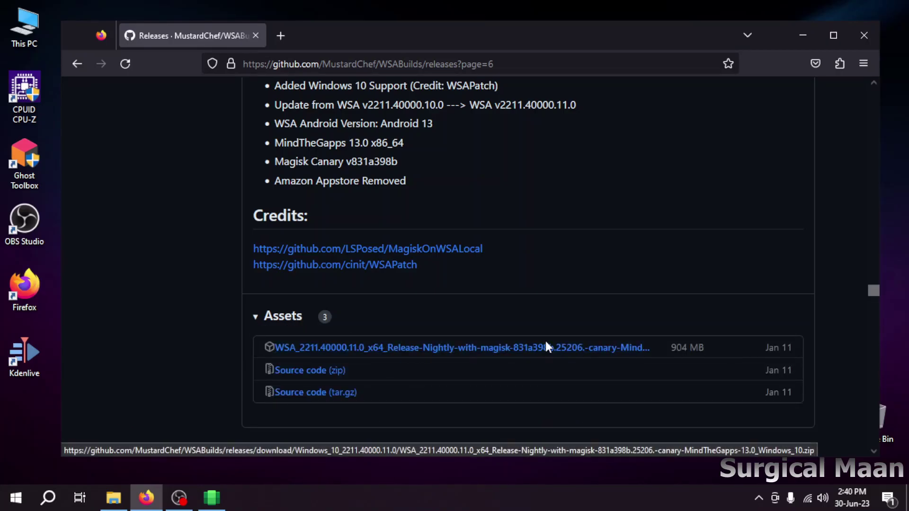
# Step: Return to the WSABuilds repository's main page and look through the README's system requirements
pyautogui.click(75, 65)
pyautogui.click(76, 65)
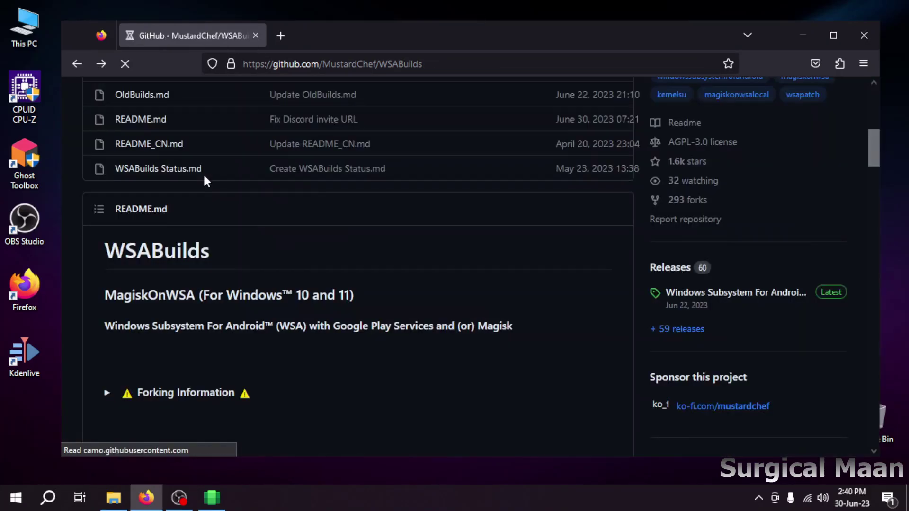
pyautogui.scroll(-4, 204, 180)
pyautogui.scroll(-8, 211, 289)
pyautogui.scroll(-7, 211, 290)
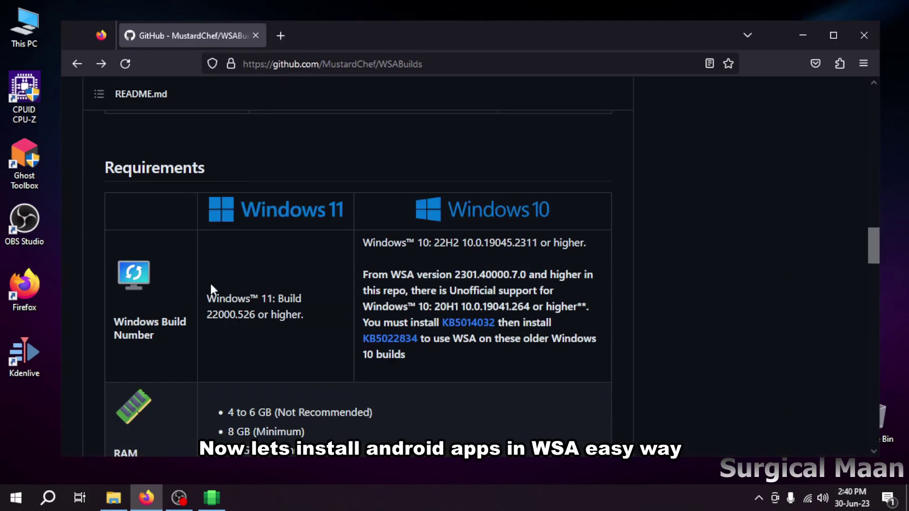
pyautogui.scroll(-10, 212, 289)
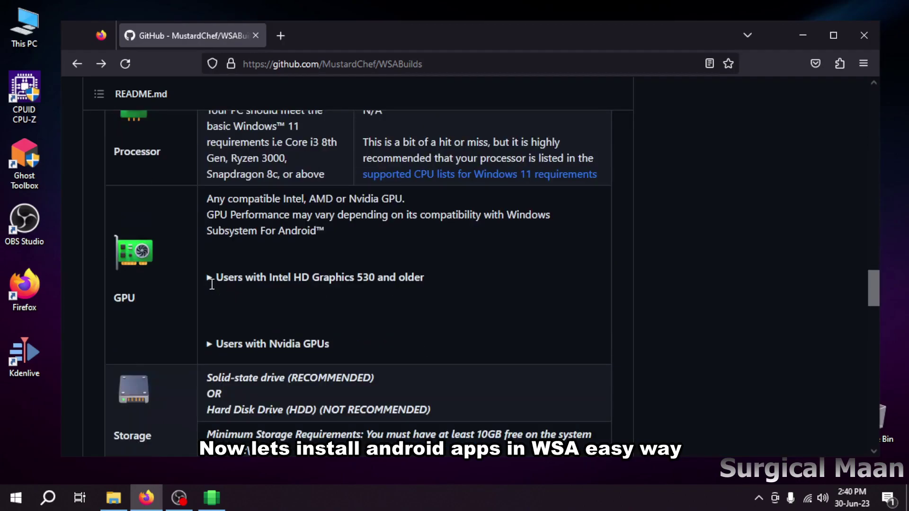
pyautogui.scroll(-20, 212, 289)
# Step: Expand the README's Usage Guides section and open the guide on how to sideload apps
pyautogui.click(229, 311)
pyautogui.scroll(-3, 229, 314)
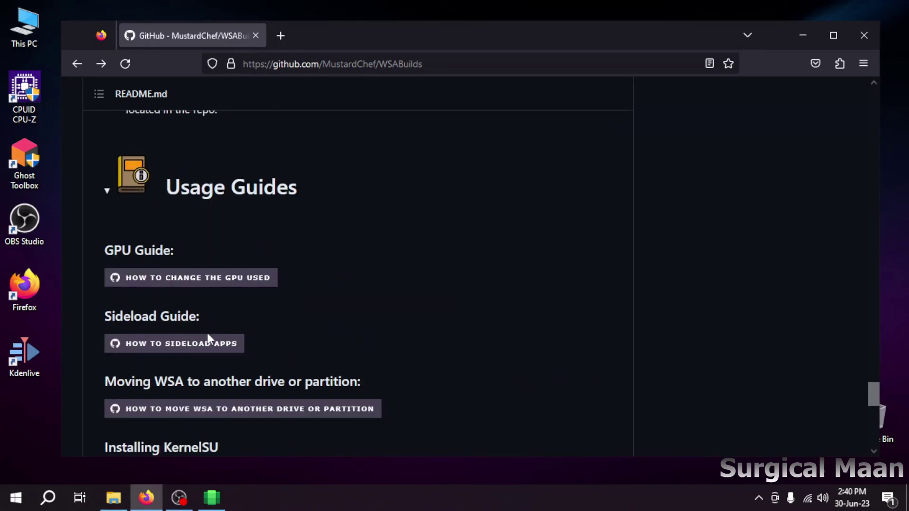
pyautogui.click(183, 345)
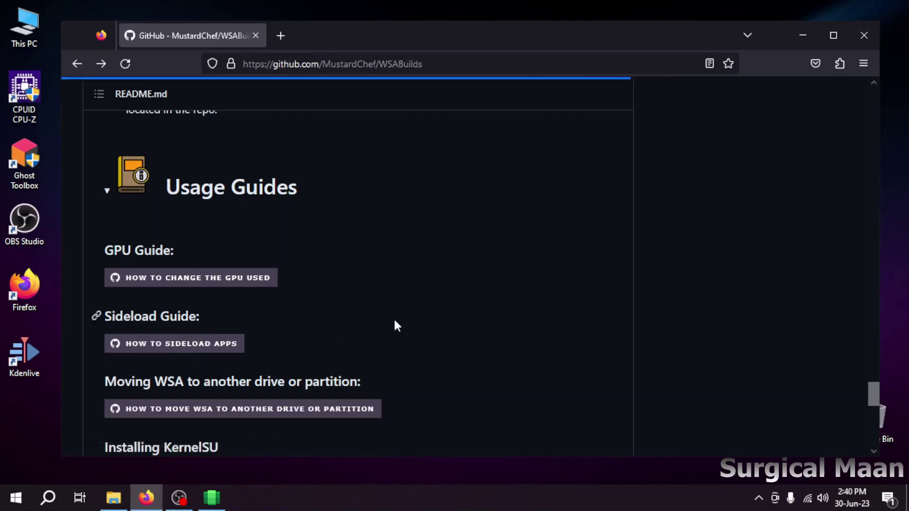
# Step: Open the WSA Sideloader usage guide from the table of sideloading applications
pyautogui.scroll(-8, 382, 321)
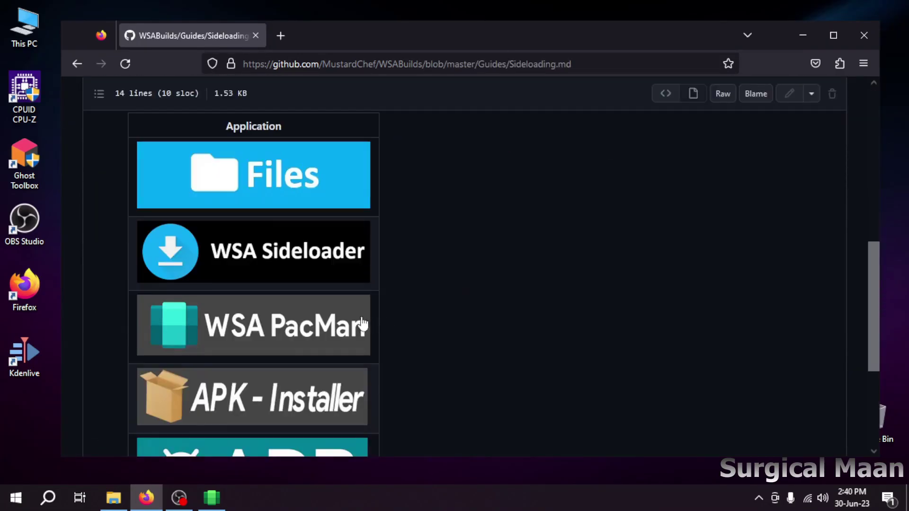
pyautogui.click(263, 258)
pyautogui.scroll(-7, 479, 255)
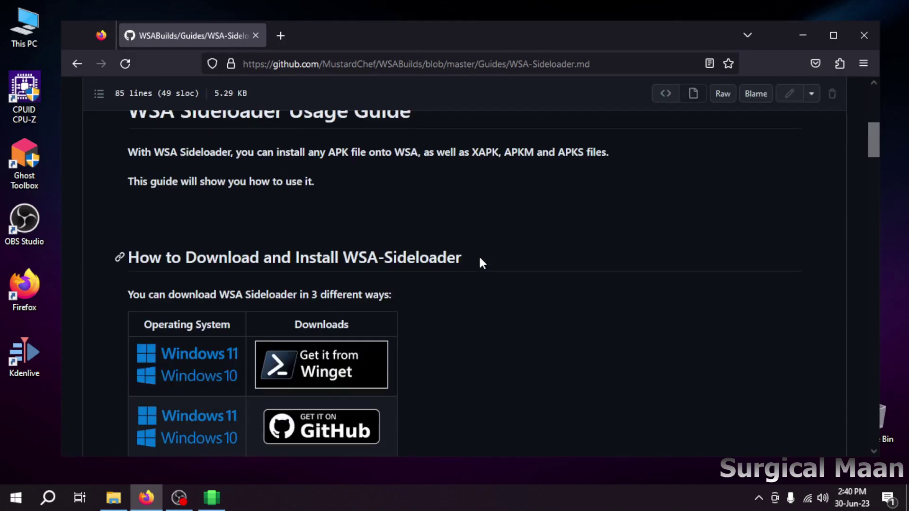
# Step: Open WSA Sideloader's GitHub release page from the guide, look over the v1.4.1 assets and close the browser
pyautogui.scroll(-3, 381, 386)
pyautogui.click(331, 299)
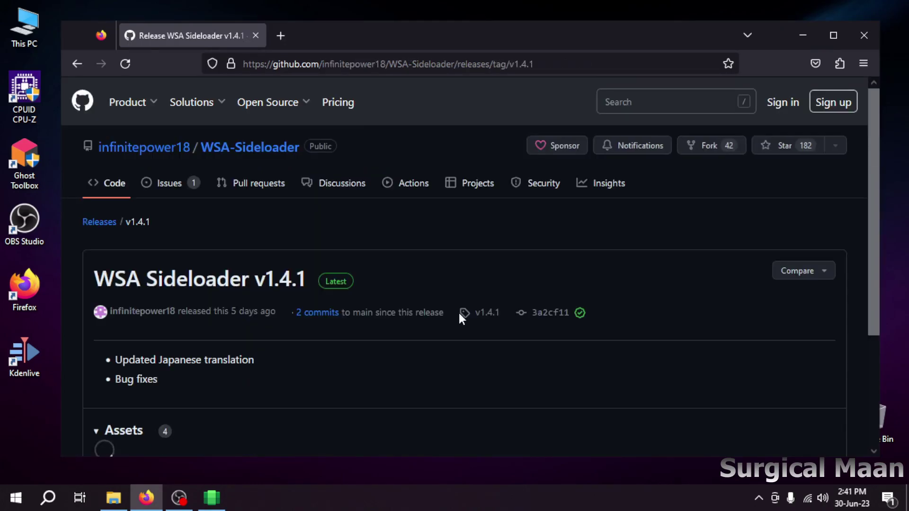
pyautogui.scroll(-3, 461, 317)
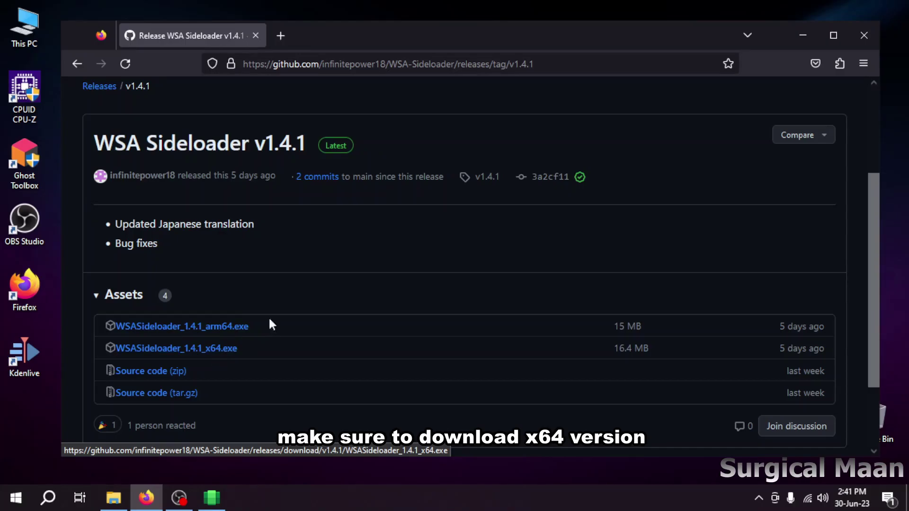
pyautogui.click(864, 35)
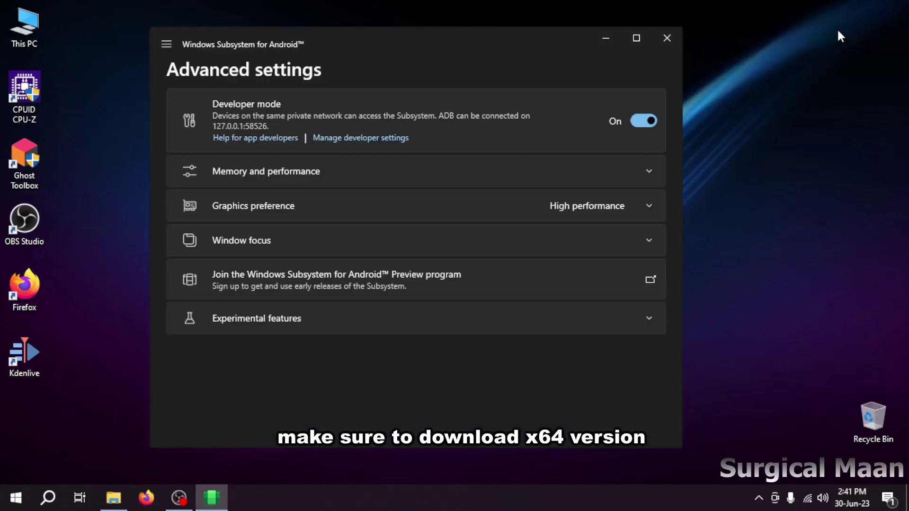
# Step: Switch to File Explorer, open the Downloads folder and start the installer WSASideloader_1.4.1_x64.exe
pyautogui.doubleClick(42, 26)
pyautogui.click(245, 189)
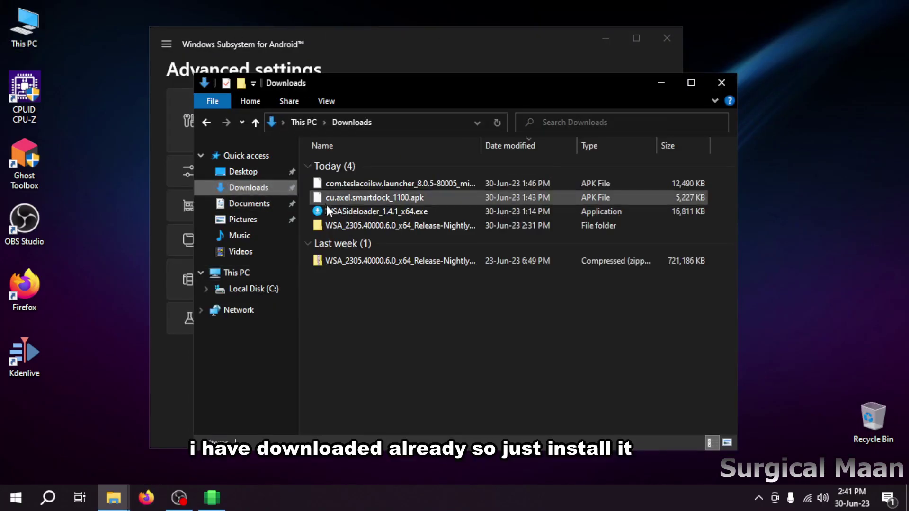
pyautogui.doubleClick(373, 213)
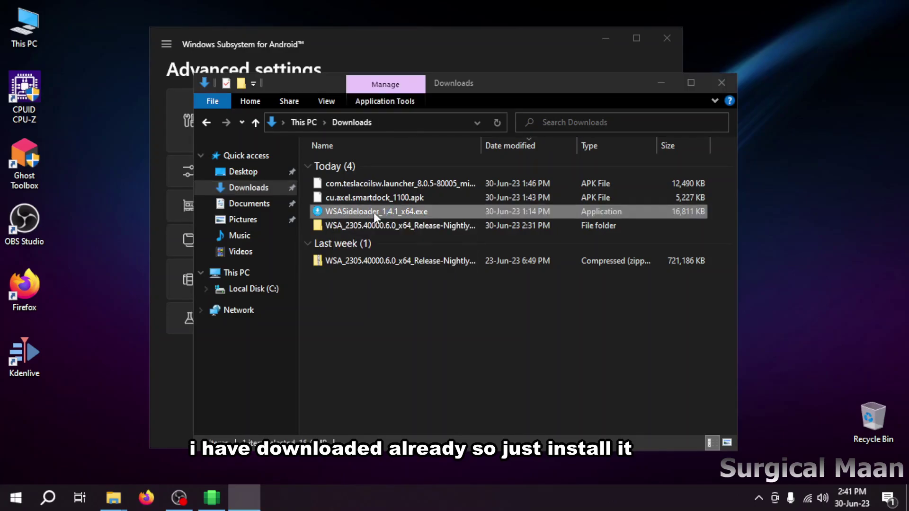
pyautogui.click(415, 236)
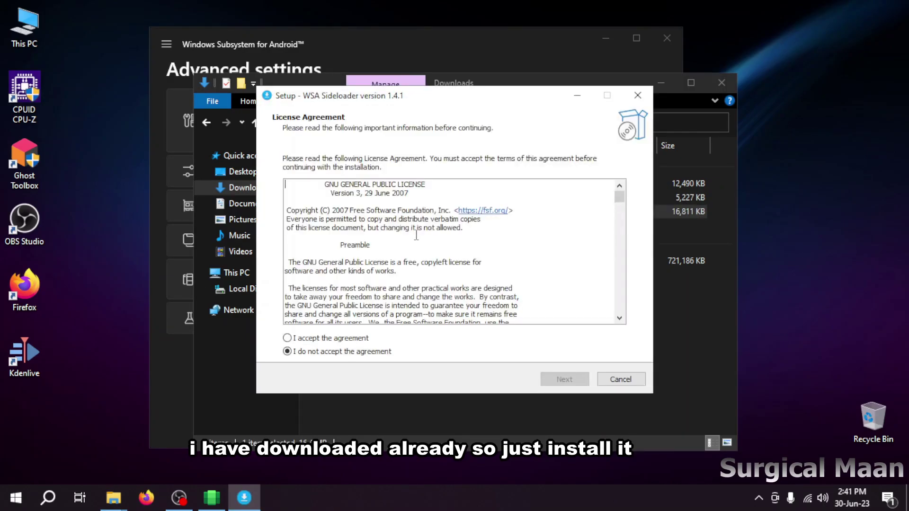
# Step: Accept the license agreement, install WSA Sideloader 1.4.1 and finish the setup with Launch WSA Sideloader enabled
pyautogui.click(324, 339)
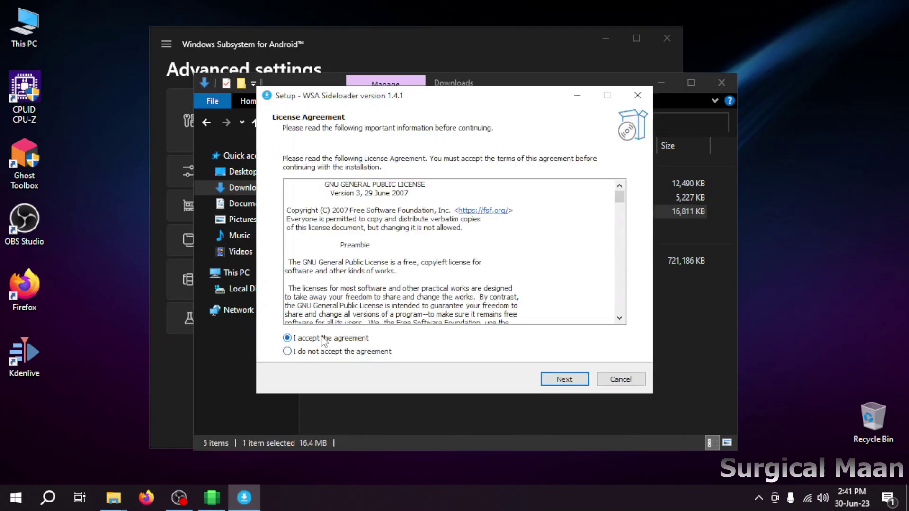
pyautogui.click(549, 386)
pyautogui.click(552, 386)
pyautogui.click(558, 383)
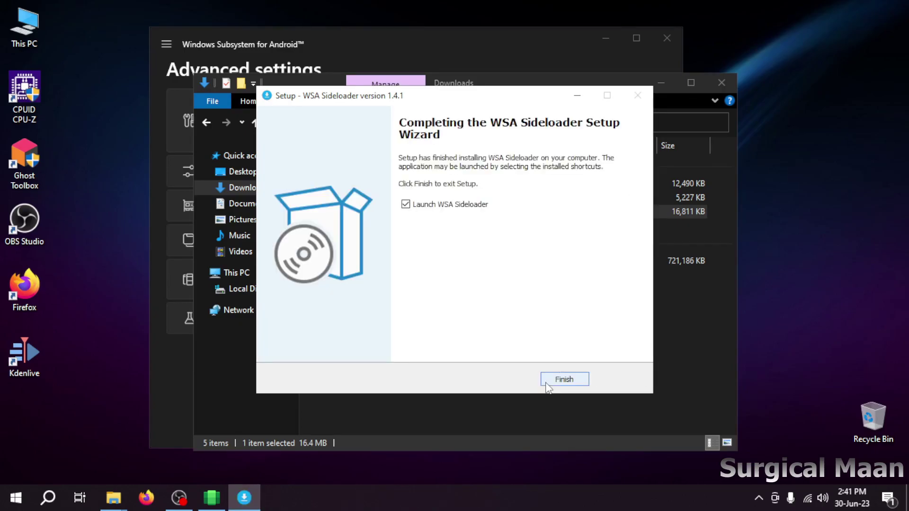
pyautogui.click(548, 386)
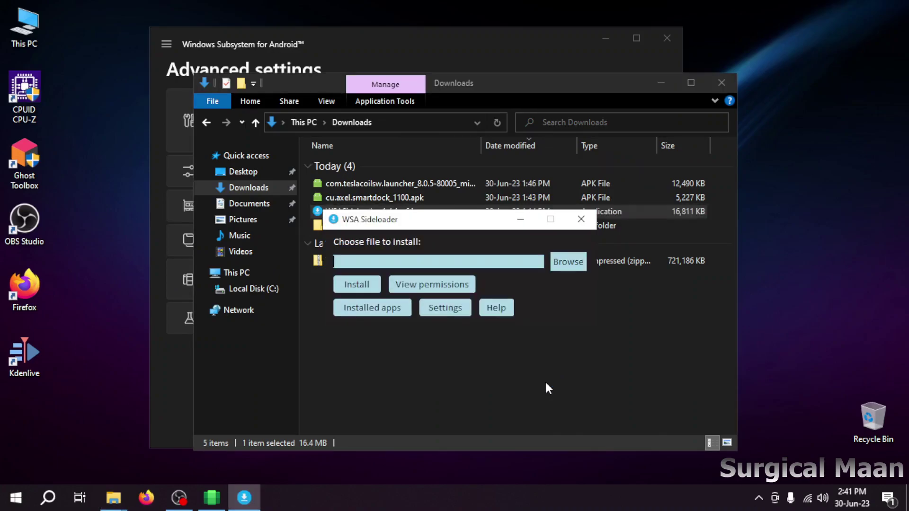
# Step: Choose the com.teslacoilsw.launcher APK from Downloads in WSA Sideloader, start its installation and minimize the Downloads window
pyautogui.click(558, 265)
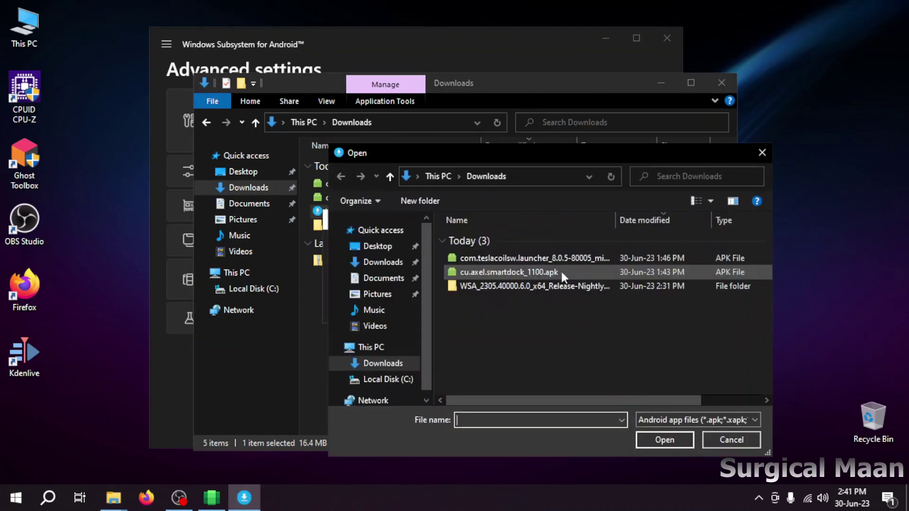
pyautogui.click(379, 262)
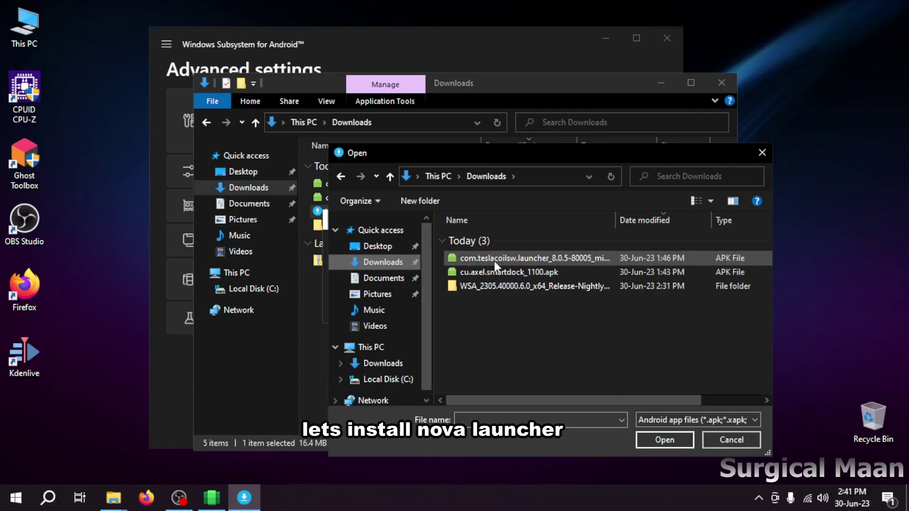
pyautogui.click(495, 263)
pyautogui.click(658, 440)
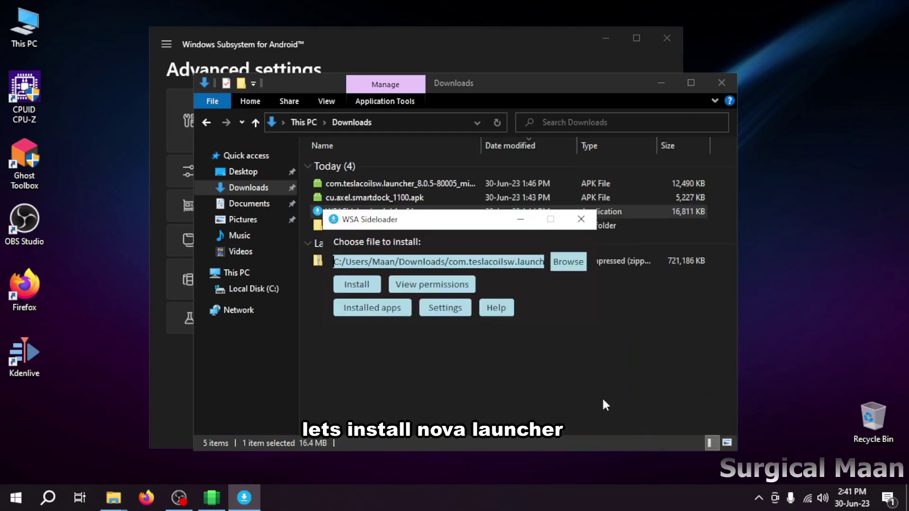
pyautogui.click(355, 286)
pyautogui.click(667, 85)
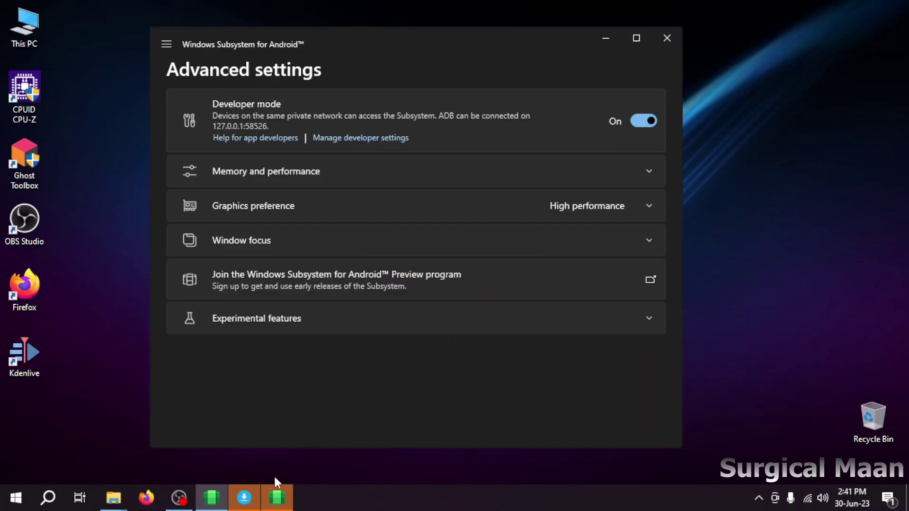
# Step: Allow the ADB connection permanently for this computer and run the Nova Launcher installation again
pyautogui.click(334, 288)
pyautogui.click(511, 322)
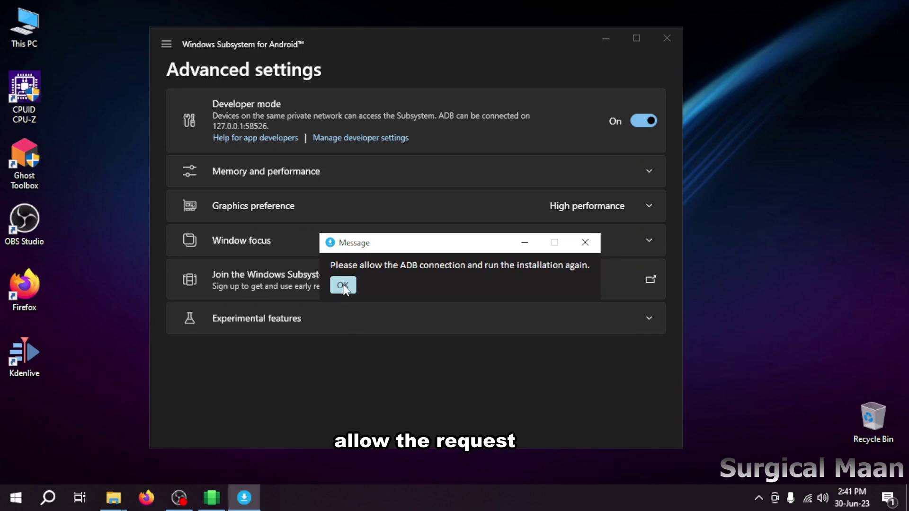
pyautogui.click(343, 285)
pyautogui.click(350, 287)
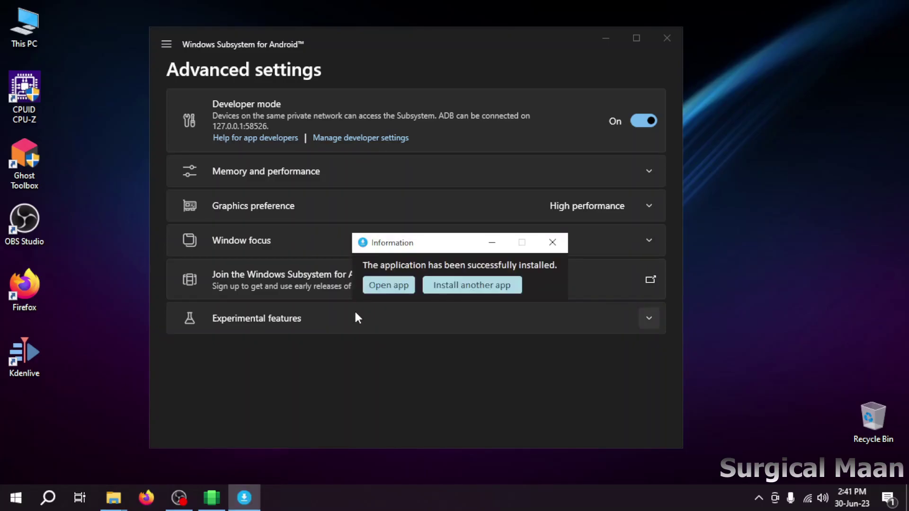
# Step: Open the newly installed Nova Launcher and go through its Nova8 setup page, keeping the default options
pyautogui.click(372, 293)
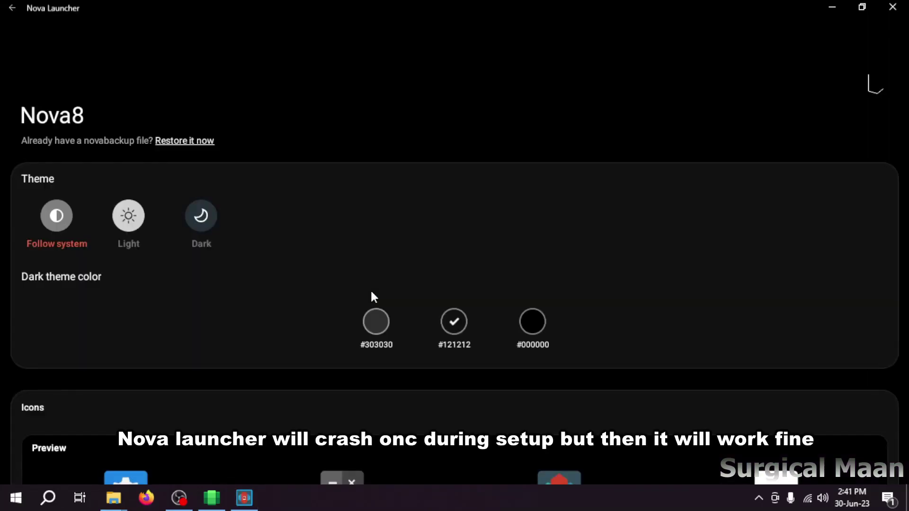
pyautogui.scroll(-20, 457, 365)
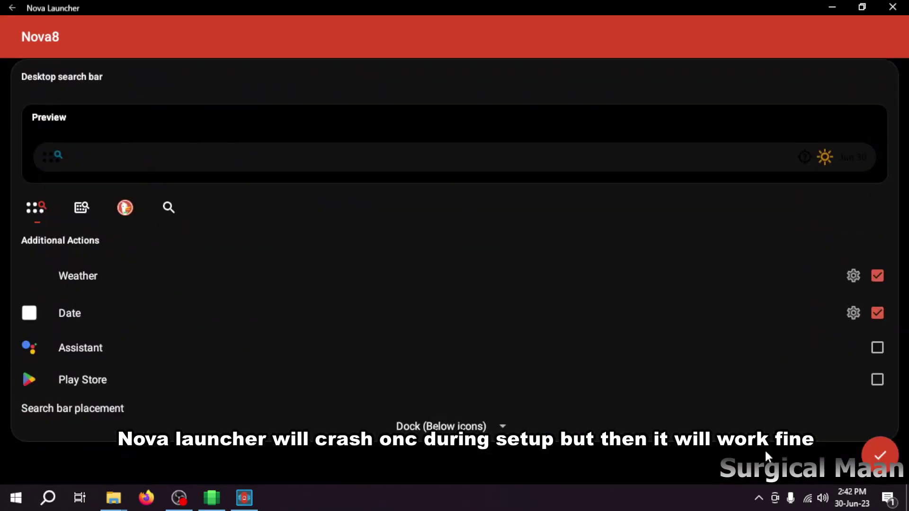
pyautogui.scroll(2, 762, 463)
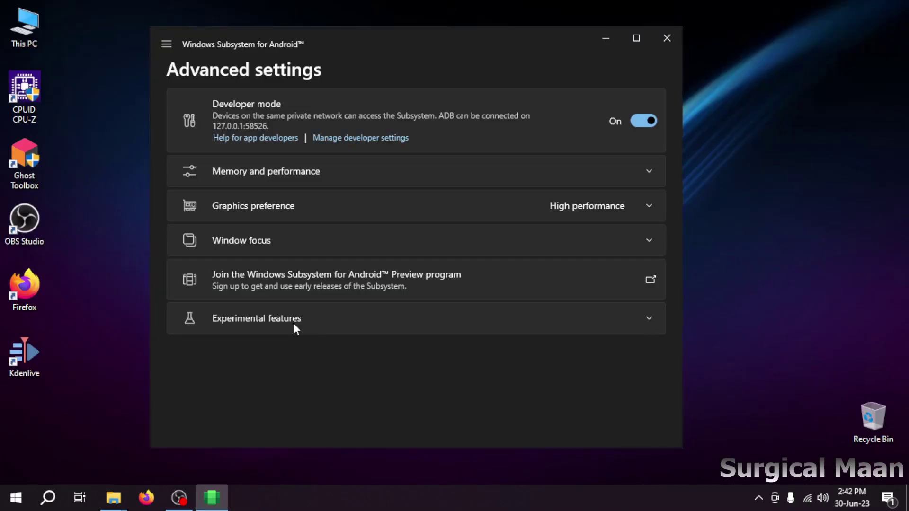
# Step: Go to the Apps list in Windows Subsystem for Android and launch Nova Launcher from its entry
pyautogui.click(167, 43)
pyautogui.click(185, 97)
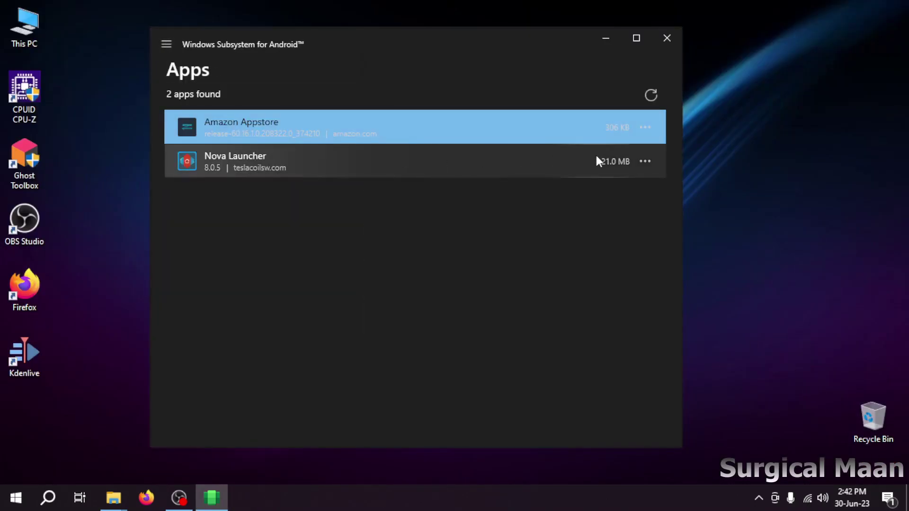
pyautogui.click(644, 161)
pyautogui.click(618, 89)
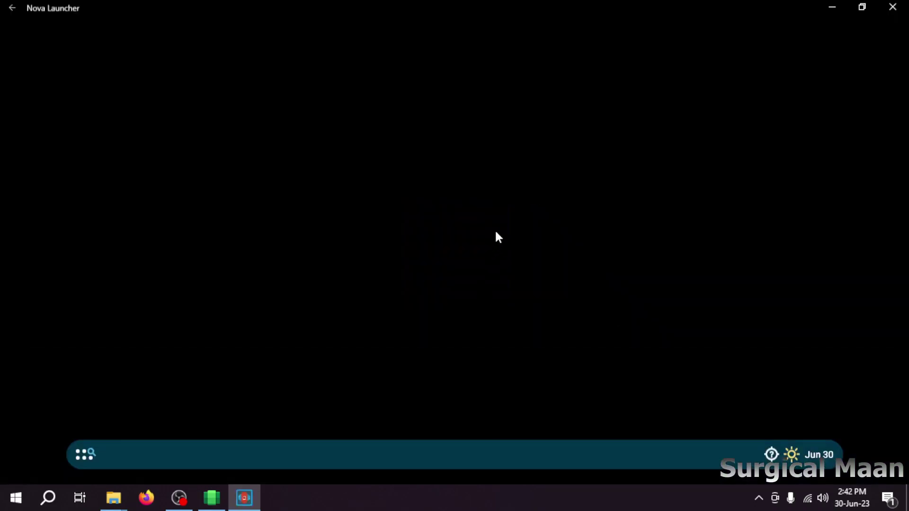
# Step: Bring up Nova Launcher's app drawer and restore its window from full screen to a smaller size
pyautogui.moveTo(444, 245); pyautogui.dragTo(471, 415)
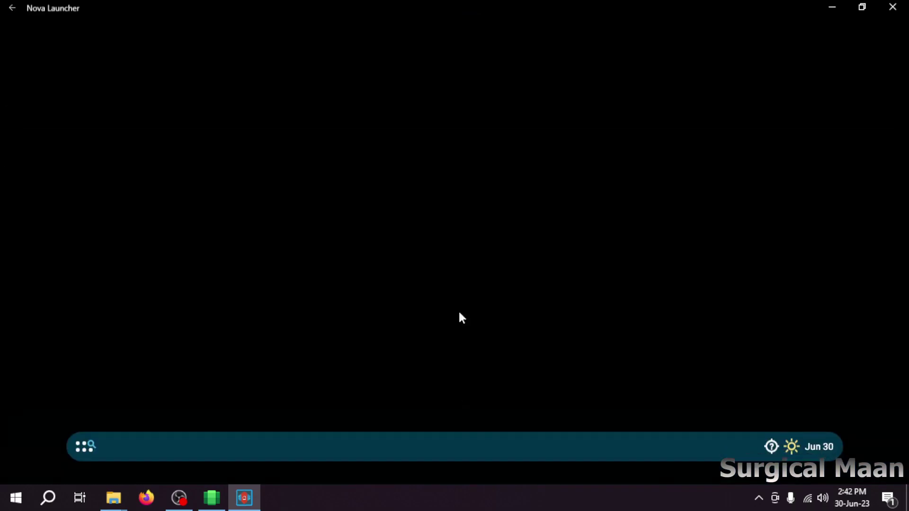
pyautogui.moveTo(462, 341); pyautogui.dragTo(483, 160)
pyautogui.click(861, 7)
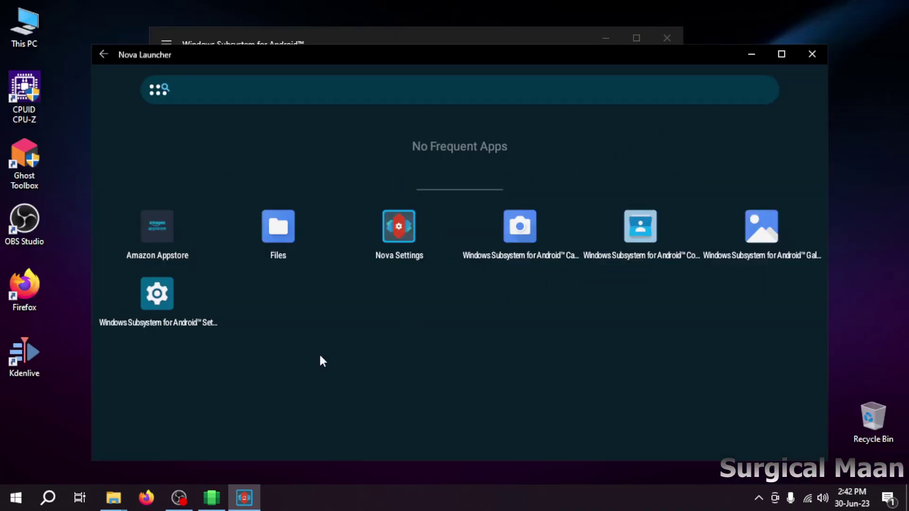
# Step: Install cu.axel.smartdock_1100.apk from the Downloads folder with WSA Sideloader, minimize that folder and dismiss the completion dialog
pyautogui.moveTo(118, 506)
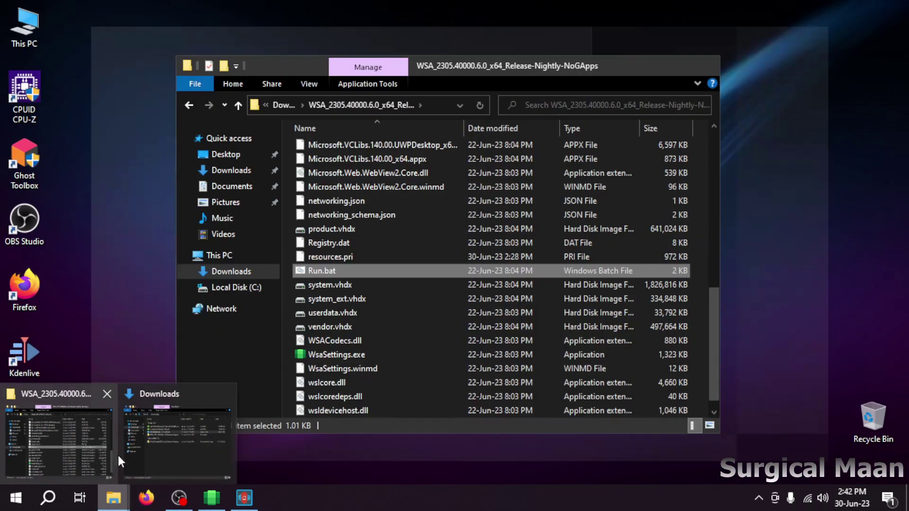
pyautogui.click(188, 441)
pyautogui.doubleClick(375, 198)
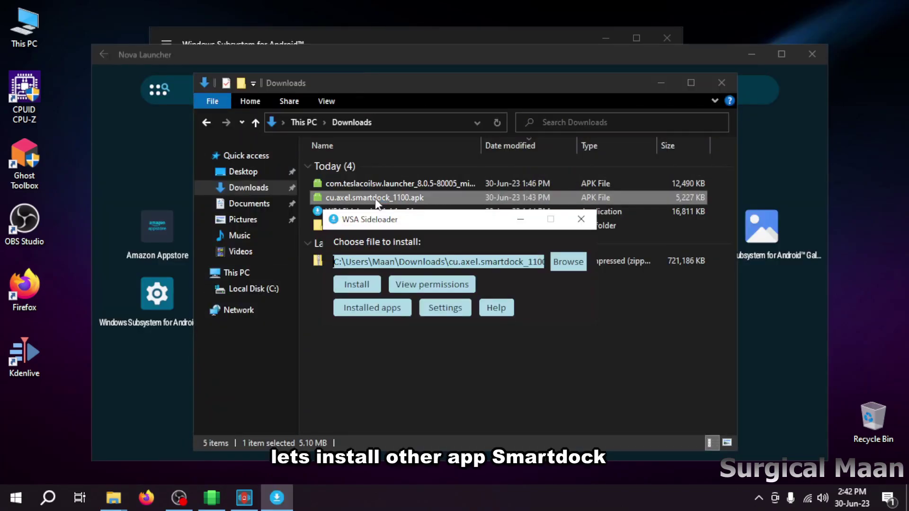
pyautogui.click(361, 285)
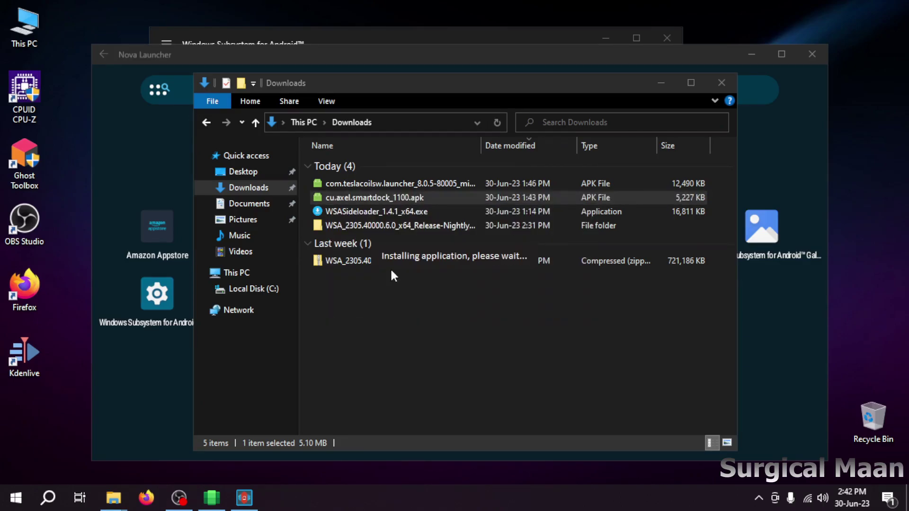
pyautogui.click(661, 83)
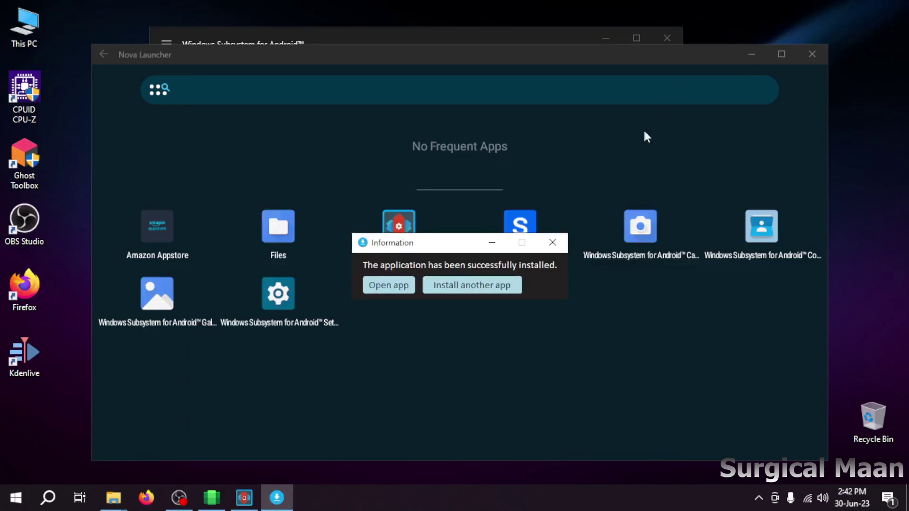
pyautogui.click(552, 243)
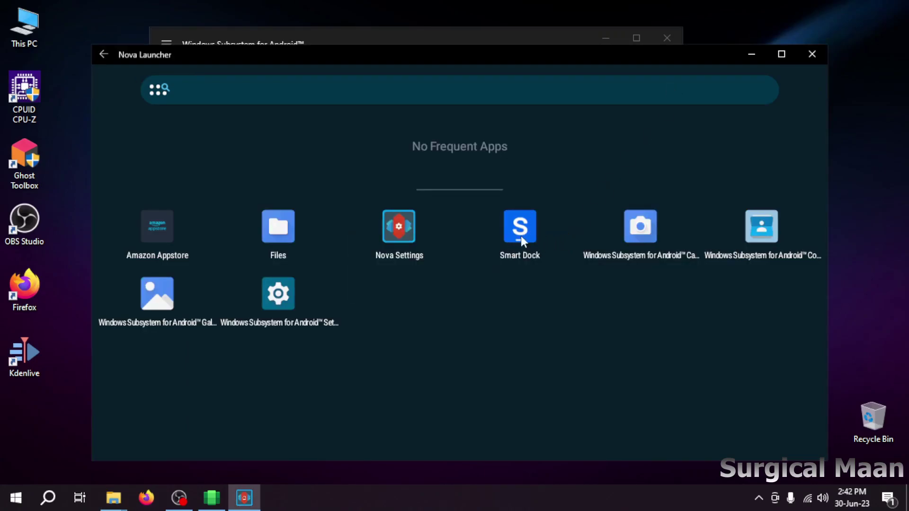
# Step: Open Windows Subsystem for Android Settings from Nova Launcher and view the Android version details under About device
pyautogui.click(284, 292)
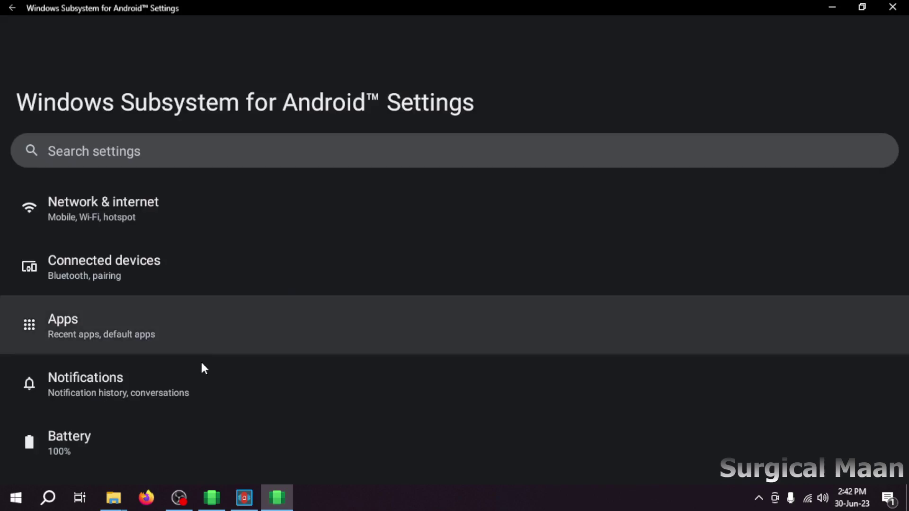
pyautogui.scroll(-8, 203, 367)
pyautogui.scroll(-3, 199, 384)
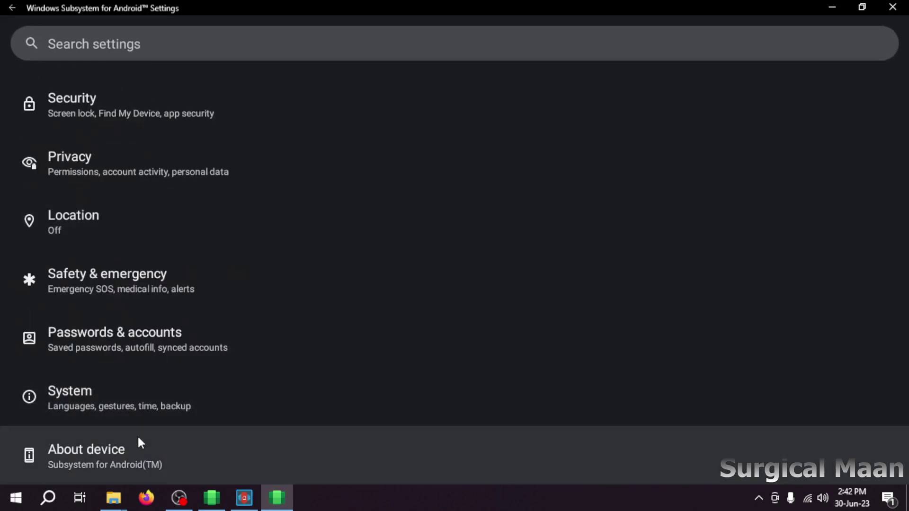
pyautogui.click(123, 455)
pyautogui.scroll(-9, 126, 339)
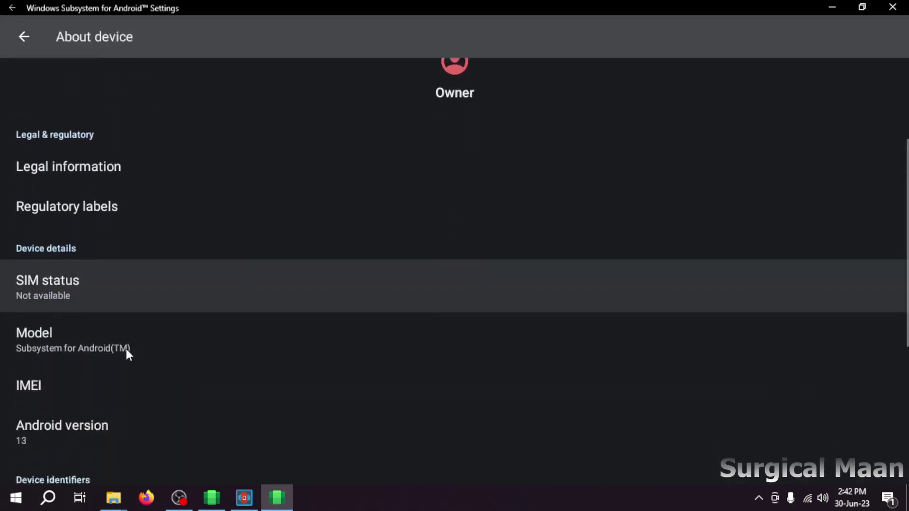
pyautogui.click(39, 265)
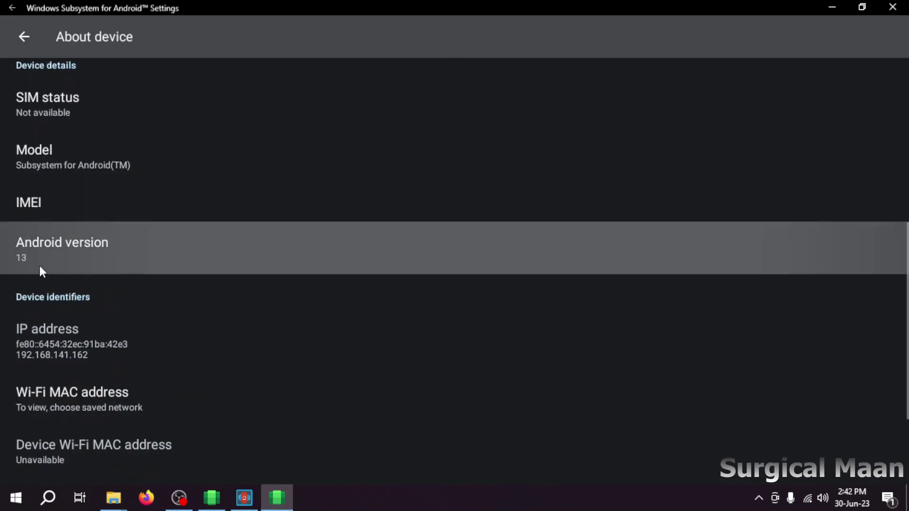
# Step: Launch the Android version's hidden clock screen, turn its hands, close it and leave the full-screen settings view
pyautogui.click(64, 171)
pyautogui.click(64, 170)
pyautogui.click(65, 172)
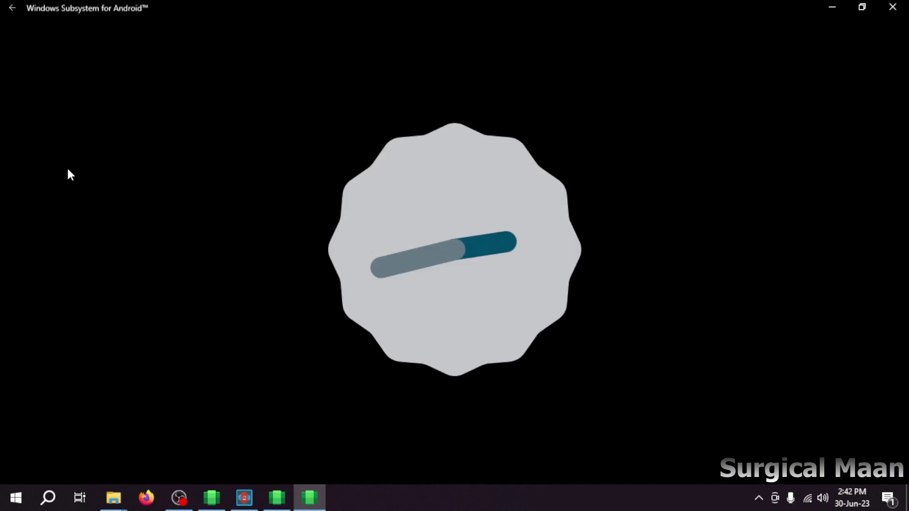
pyautogui.moveTo(403, 275); pyautogui.dragTo(363, 133)
pyautogui.moveTo(423, 214); pyautogui.dragTo(445, 170)
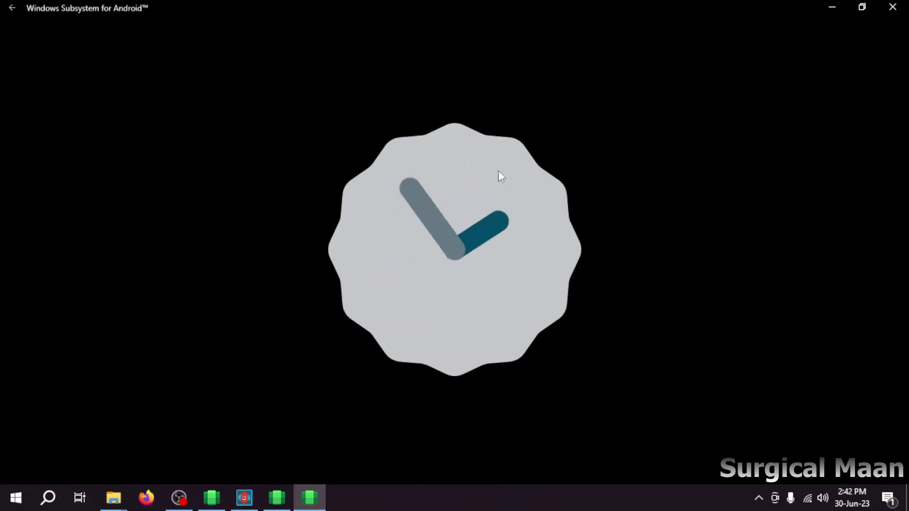
pyautogui.click(893, 7)
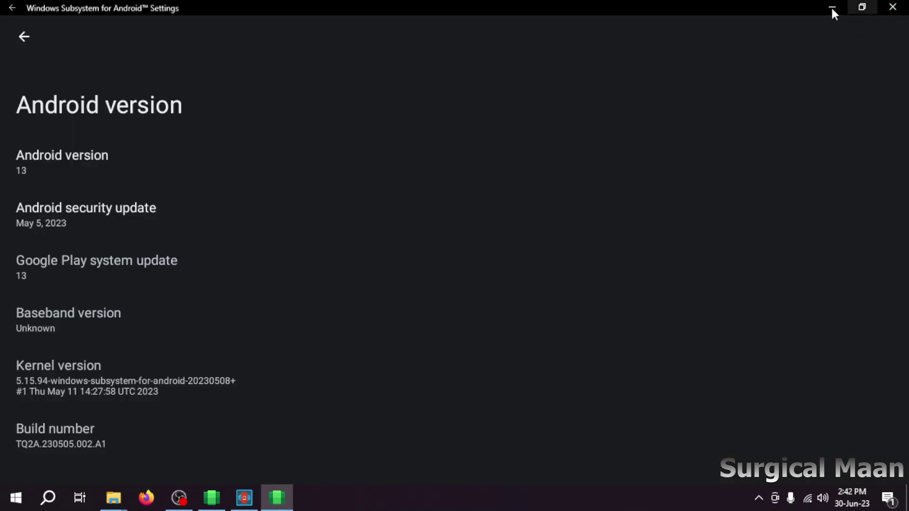
pyautogui.click(862, 6)
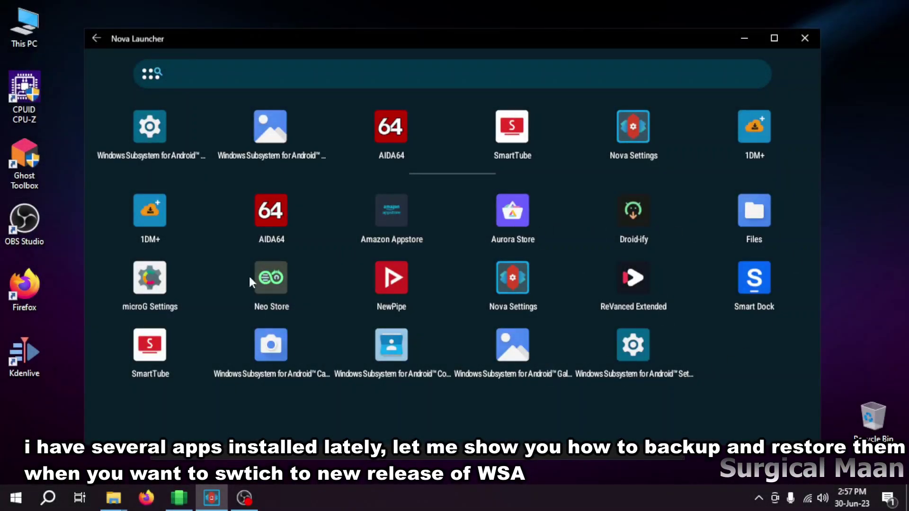
# Step: Close Nova Launcher, turn off Windows Subsystem for Android and close its settings window
pyautogui.click(805, 38)
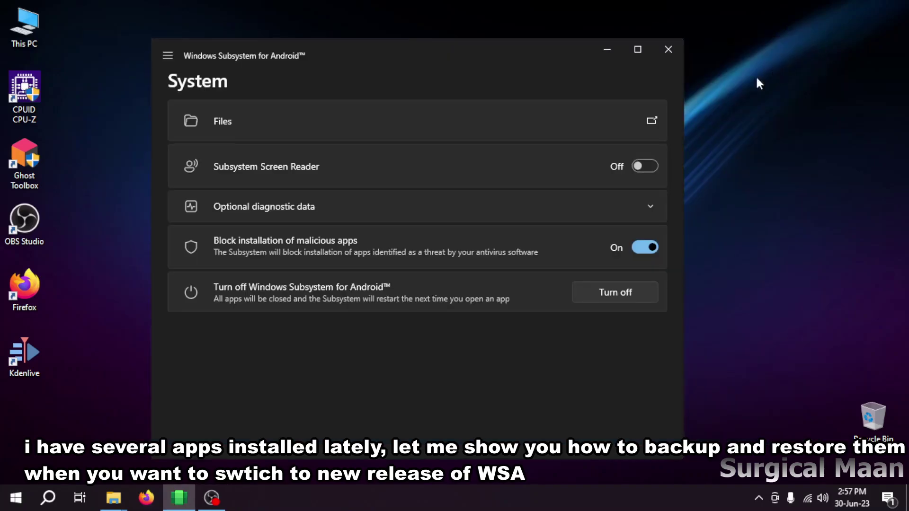
pyautogui.click(610, 300)
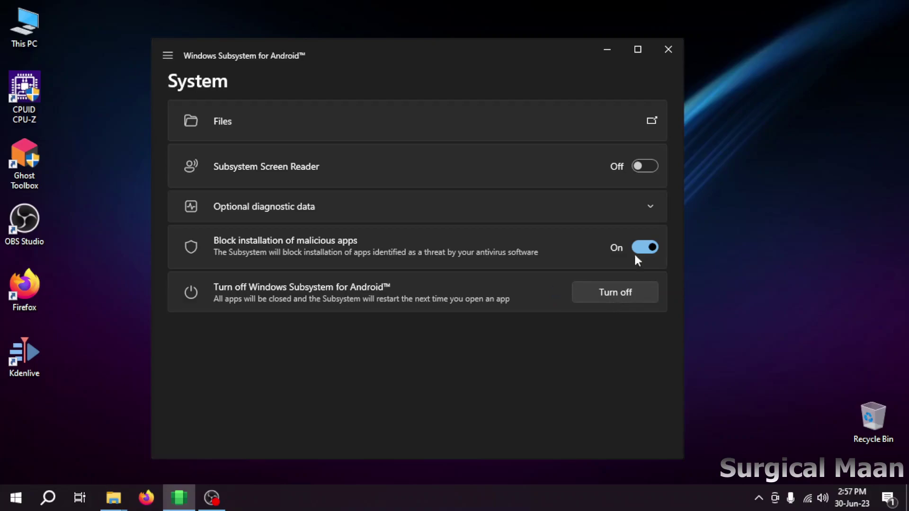
pyautogui.click(666, 50)
# Step: Open %localappdata% through the Run dialog and go to Packages > MicrosoftCorporationII.WindowsSubsystemForAndroid_8wekyb3d8bbwe
pyautogui.press('super+r')
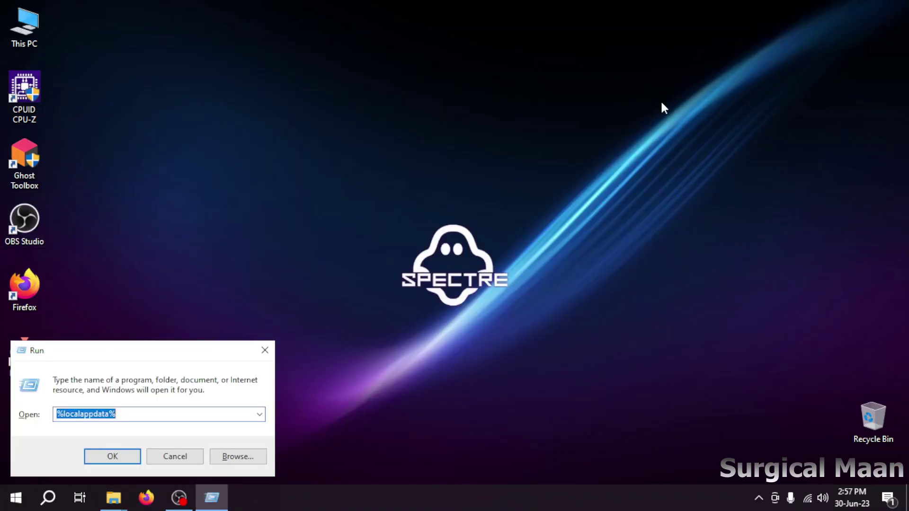
pyautogui.write('%localapp')
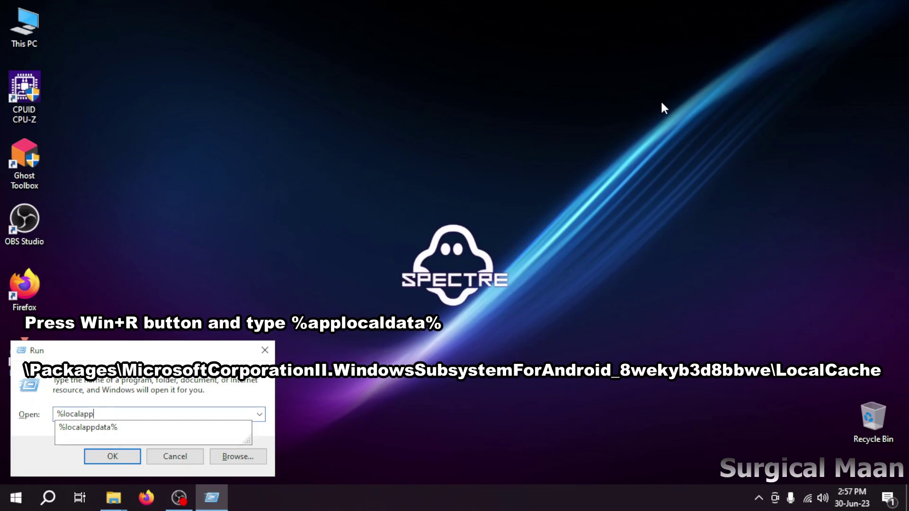
pyautogui.write('data%')
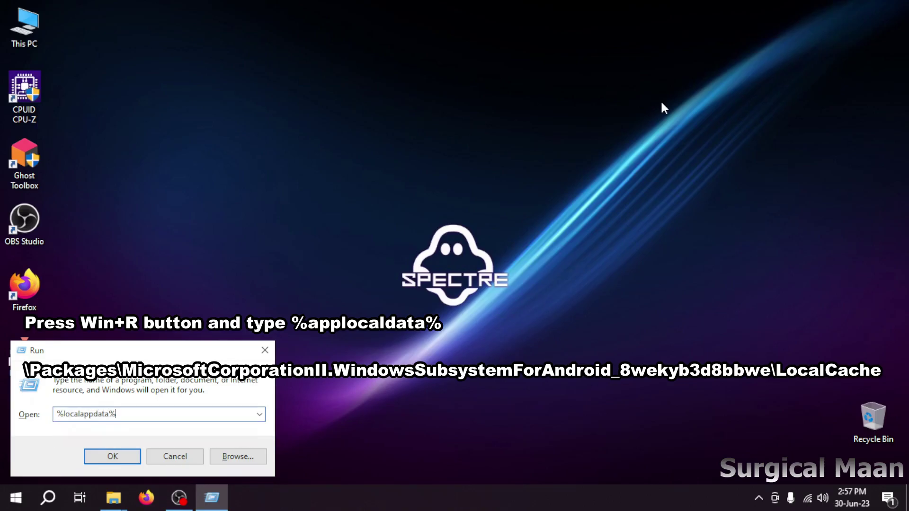
pyautogui.click(118, 460)
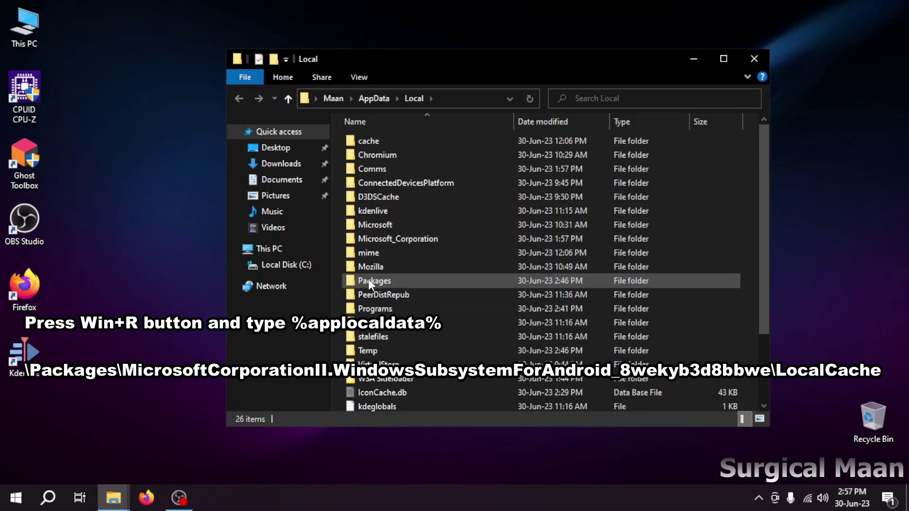
pyautogui.doubleClick(413, 279)
pyautogui.scroll(-10, 451, 384)
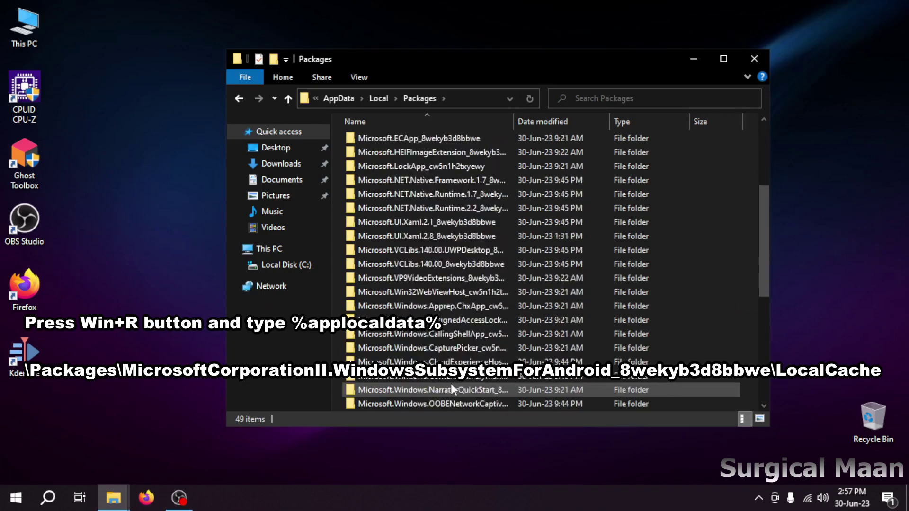
pyautogui.scroll(-1, 453, 388)
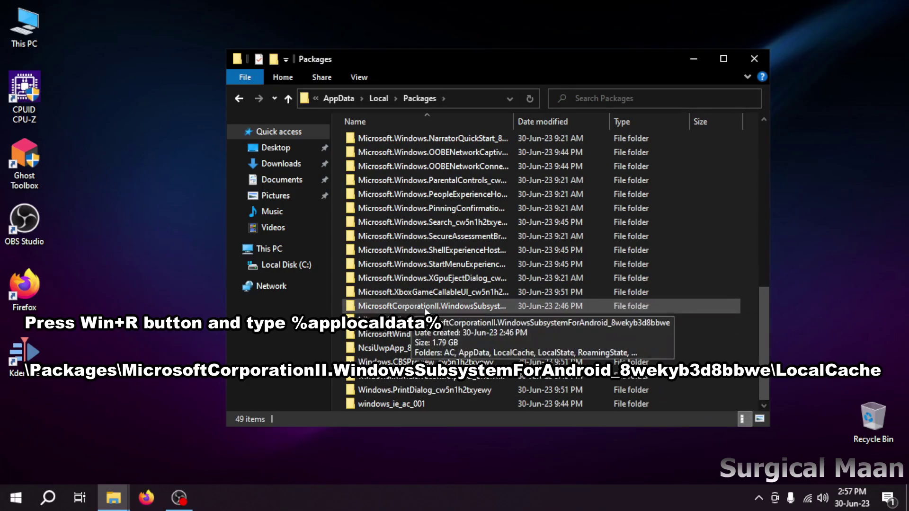
pyautogui.doubleClick(441, 307)
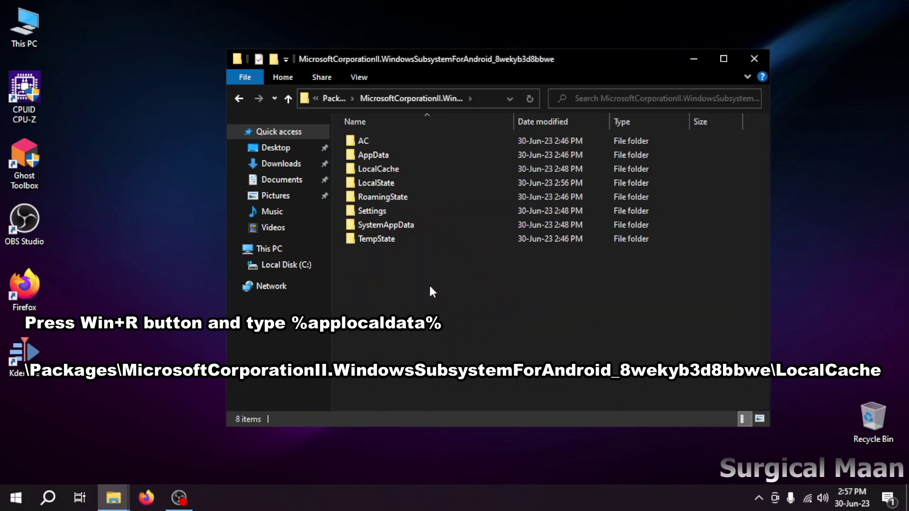
# Step: Copy userdata.vhdx from the LocalCache folder to the desktop and close the folder window
pyautogui.doubleClick(393, 170)
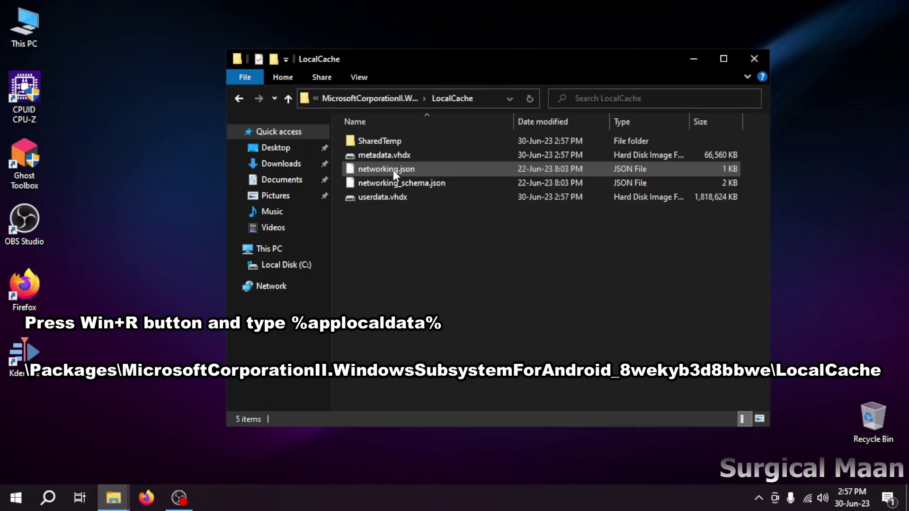
pyautogui.click(372, 198)
pyautogui.rightClick(372, 198)
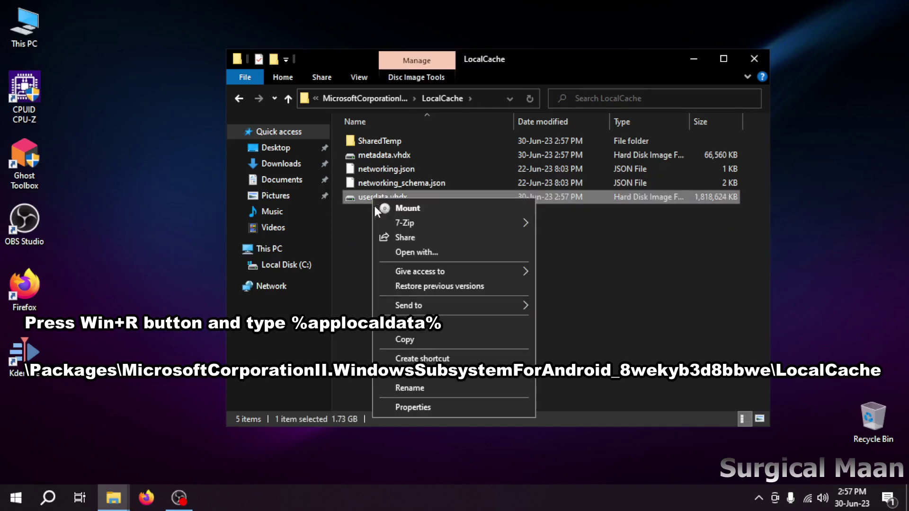
pyautogui.click(409, 342)
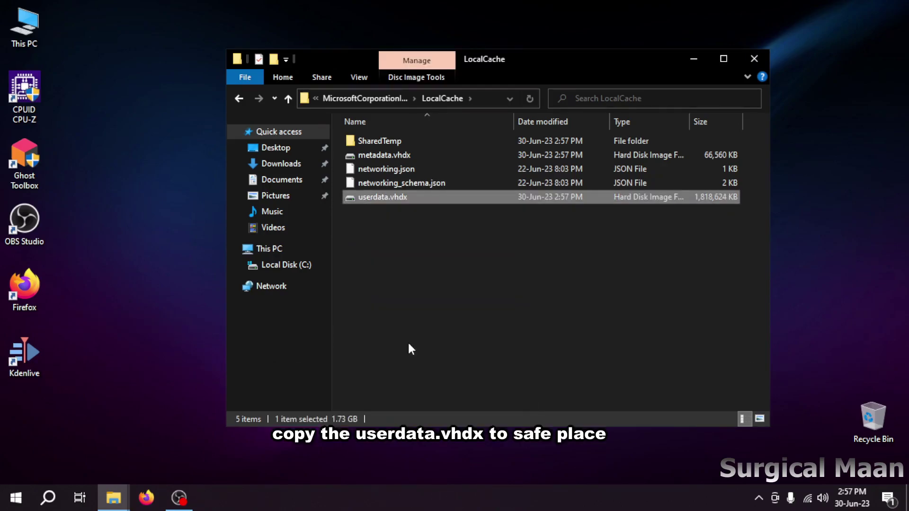
pyautogui.rightClick(13, 454)
pyautogui.click(47, 314)
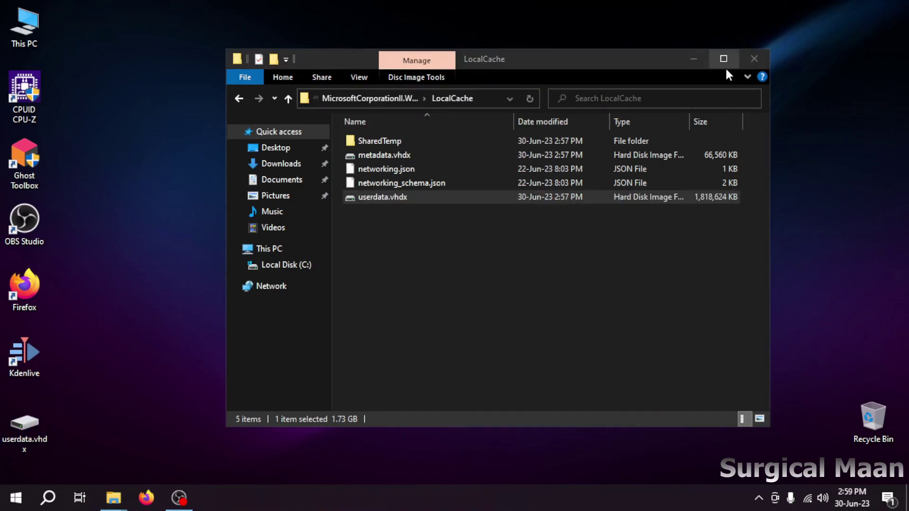
pyautogui.click(755, 59)
# Step: Uninstall Windows Subsystem for Android from the Start menu's app list and close the list
pyautogui.click(15, 498)
pyautogui.scroll(-5, 72, 439)
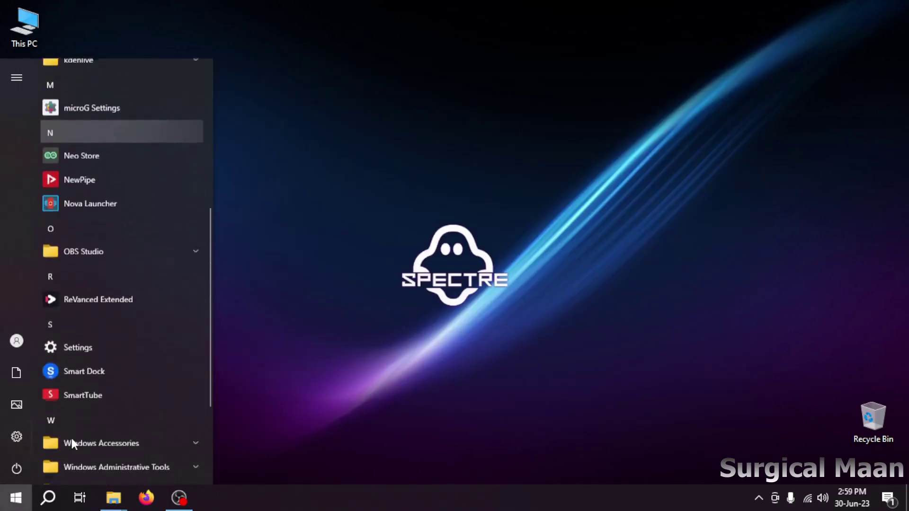
pyautogui.scroll(-3, 72, 441)
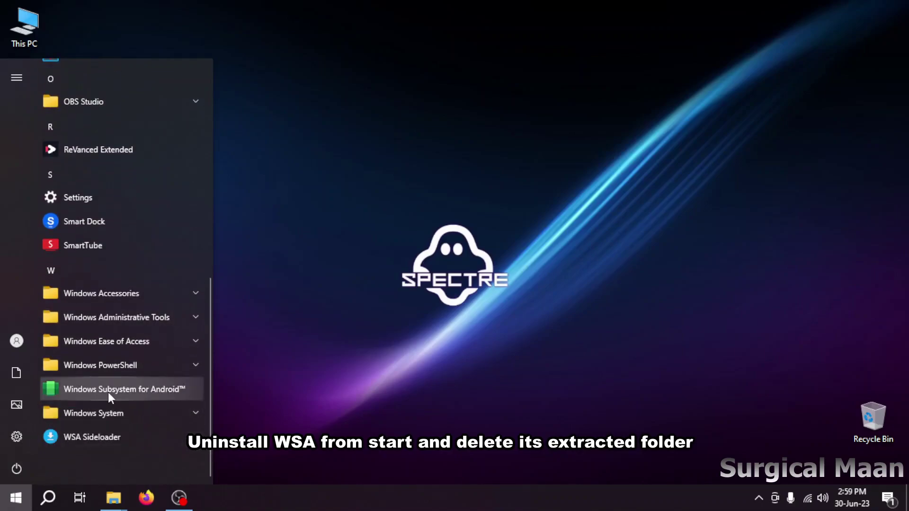
pyautogui.rightClick(109, 394)
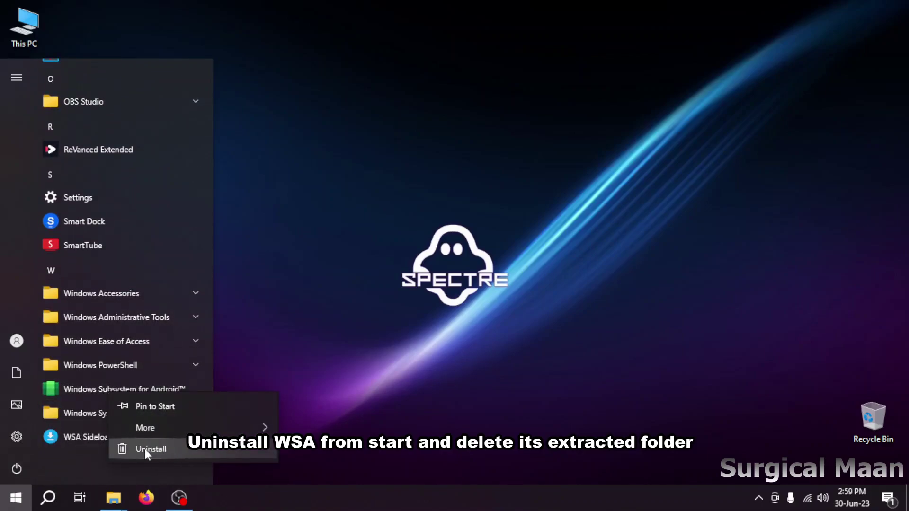
pyautogui.click(158, 449)
pyautogui.click(159, 353)
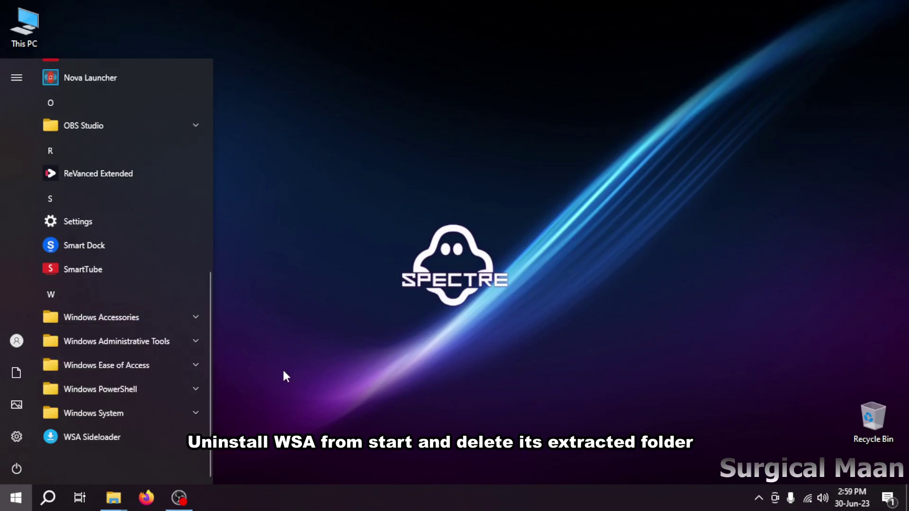
pyautogui.scroll(8, 192, 424)
pyautogui.scroll(2, 191, 428)
pyautogui.click(355, 374)
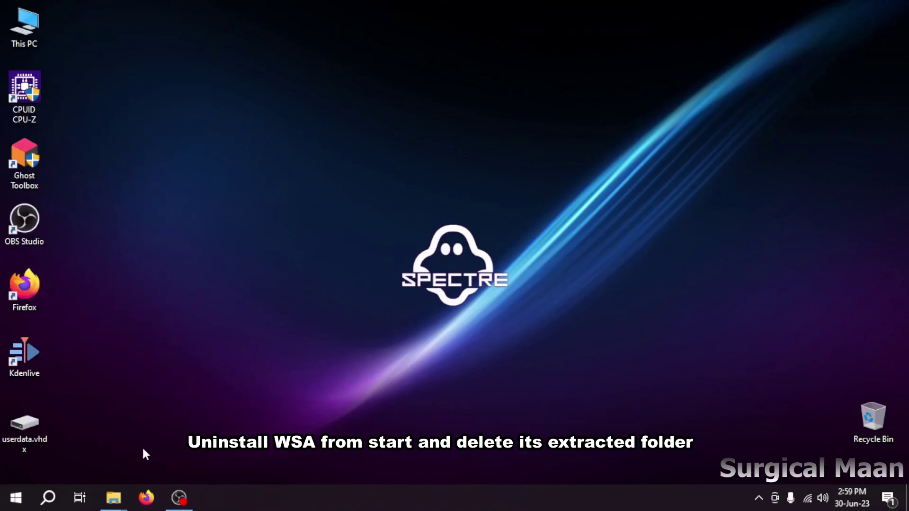
# Step: Delete the extracted WSA_2305.40000.6.0_x64_Release-Nightly-NoGApps folder from Downloads
pyautogui.doubleClick(23, 26)
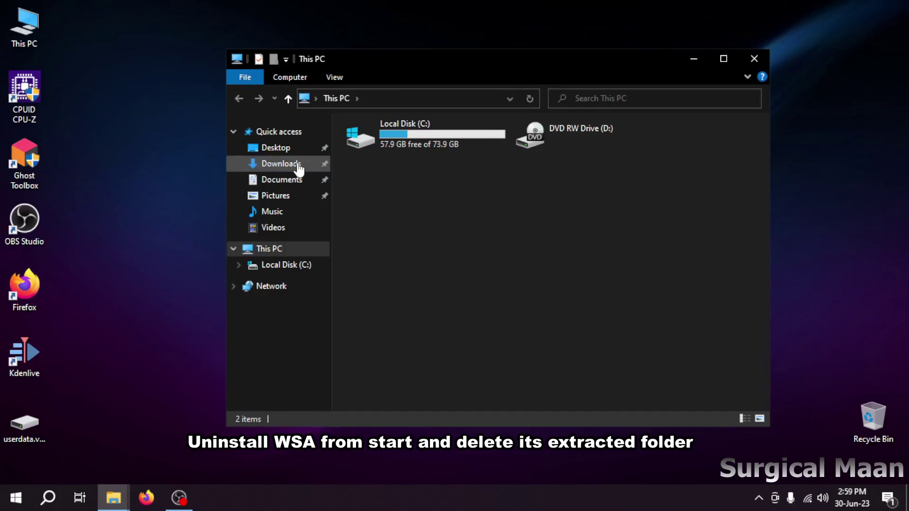
pyautogui.click(298, 166)
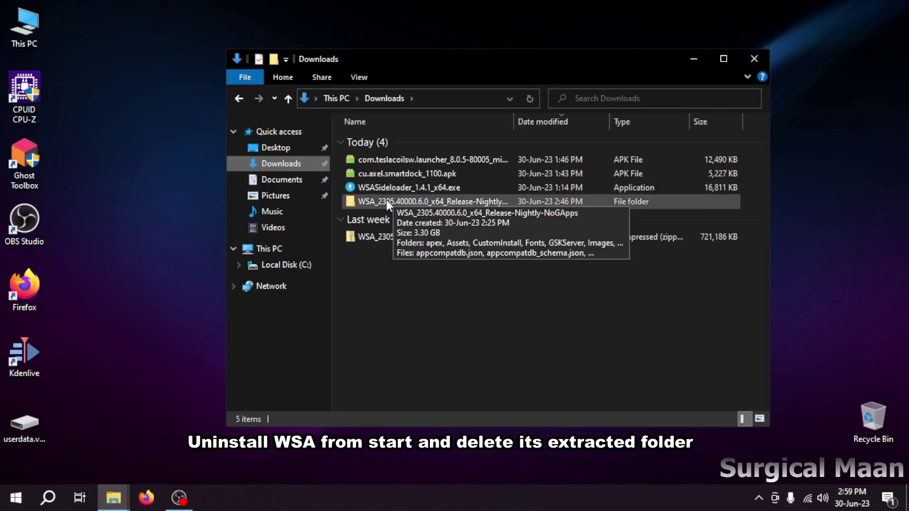
pyautogui.click(413, 201)
pyautogui.rightClick(410, 203)
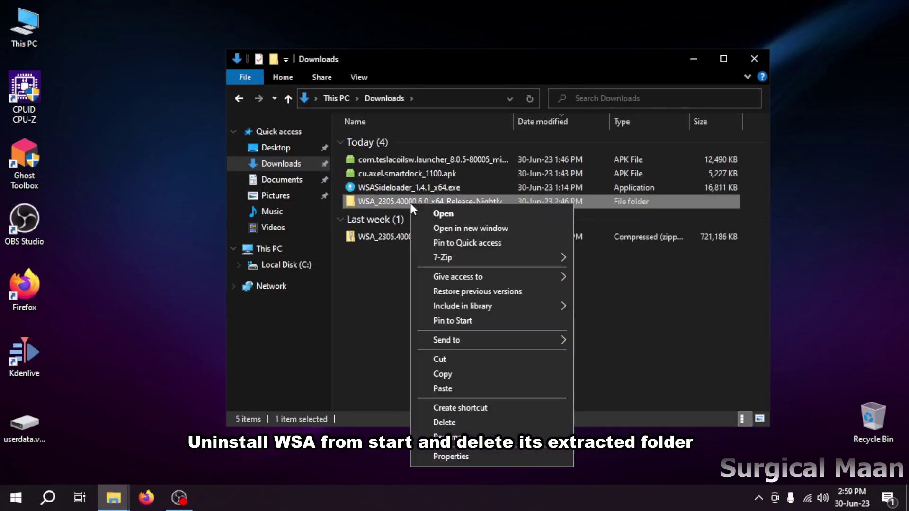
pyautogui.click(468, 417)
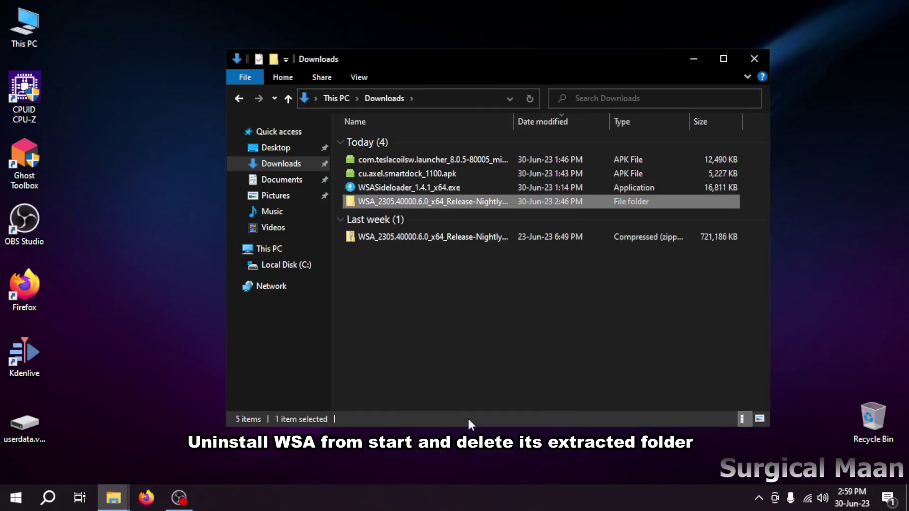
# Step: Empty the Recycle Bin to permanently remove the deleted WSA folder
pyautogui.rightClick(871, 408)
pyautogui.click(820, 338)
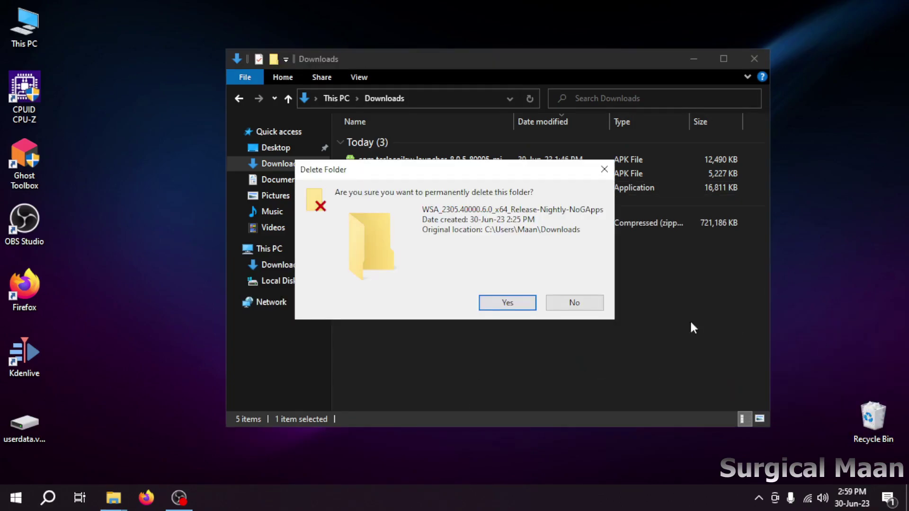
pyautogui.click(521, 307)
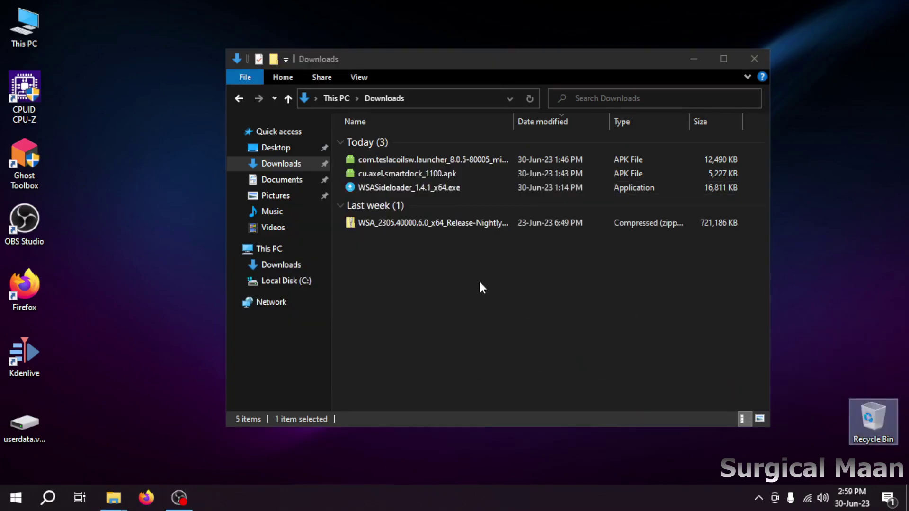
# Step: Extract the WSA folder from the WSA_2305.40000.6.0_x64_Release-Nightly archive by copying it into Downloads
pyautogui.doubleClick(390, 227)
pyautogui.rightClick(379, 145)
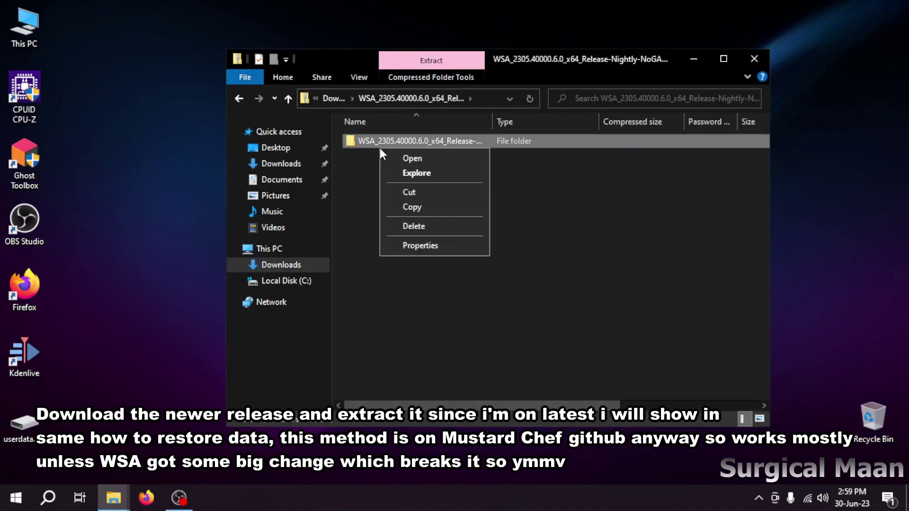
pyautogui.click(411, 210)
pyautogui.click(238, 98)
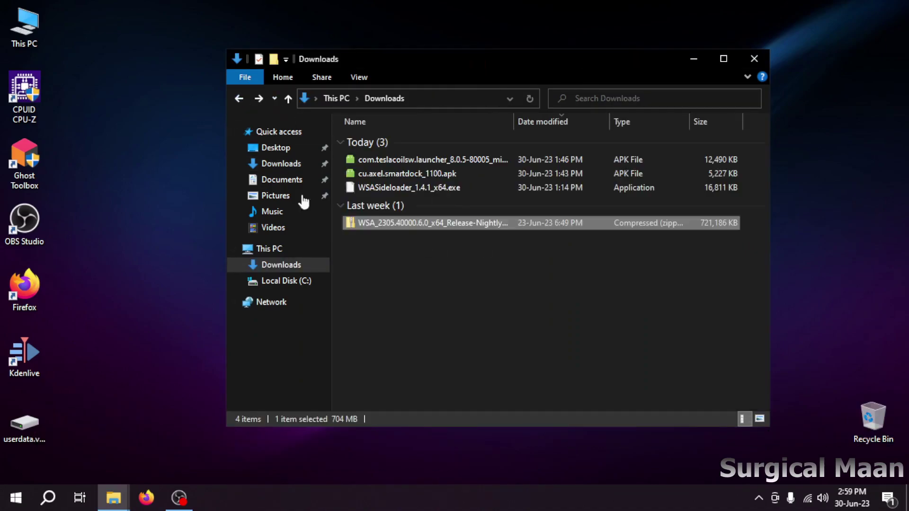
pyautogui.rightClick(444, 378)
pyautogui.click(472, 299)
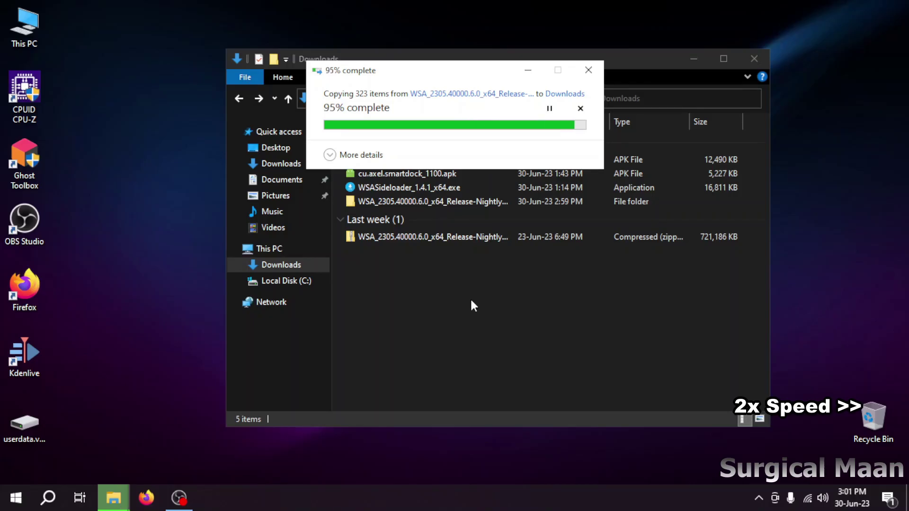
# Step: Open Install.ps1 from the newly extracted WSA folder for editing in Windows PowerShell ISE
pyautogui.doubleClick(434, 203)
pyautogui.scroll(-7, 422, 288)
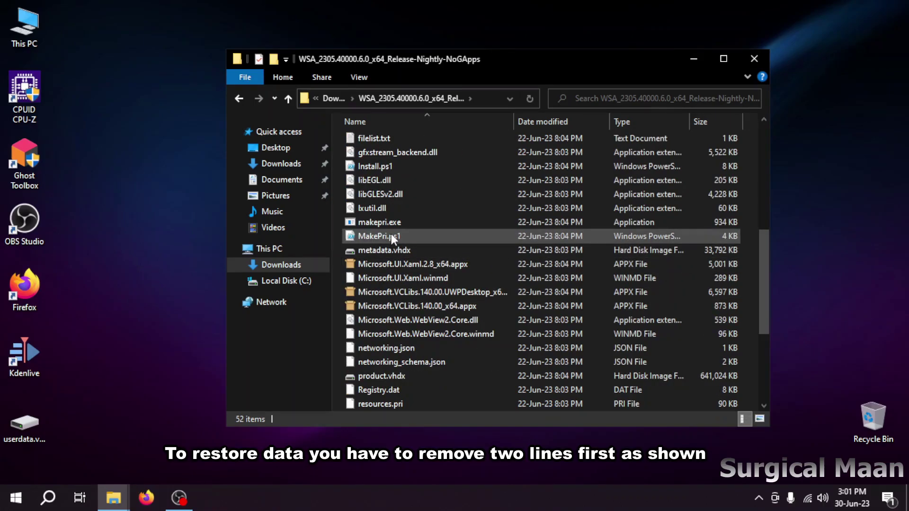
pyautogui.rightClick(372, 169)
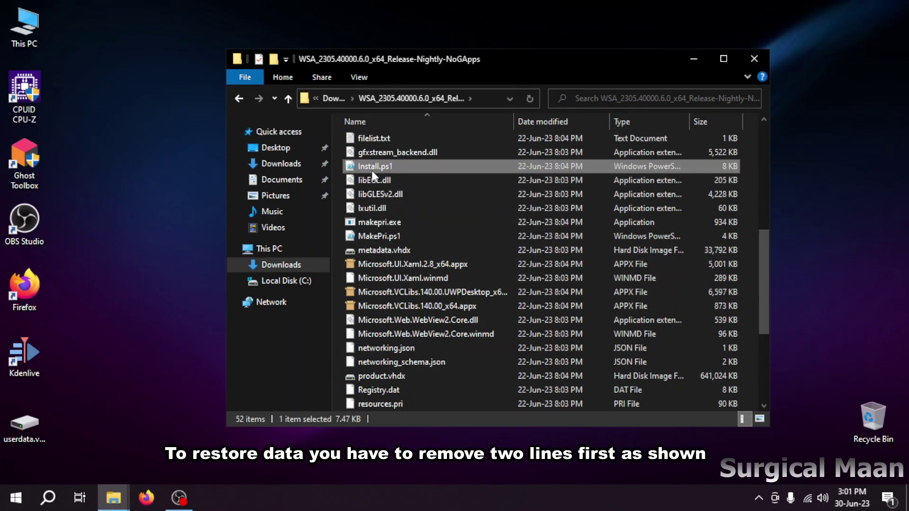
pyautogui.click(397, 212)
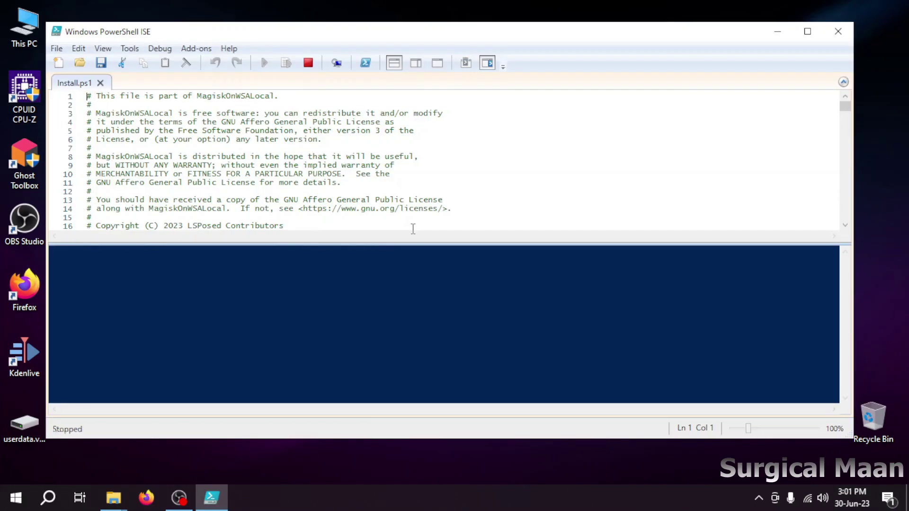
# Step: Find "start" in the script and delete the two Start-Process lines for com.topjohnwu.magisk and com.android.vending, leaving no blank line
pyautogui.click(132, 51)
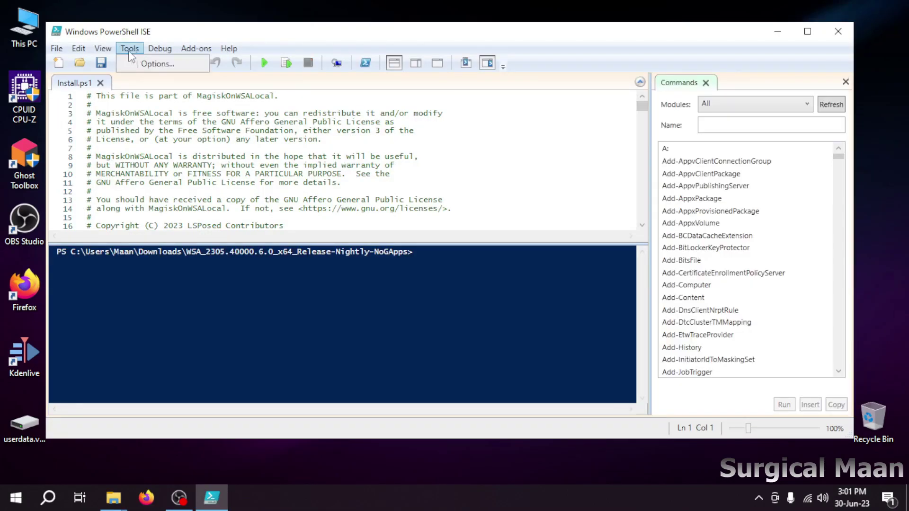
pyautogui.moveTo(78, 48)
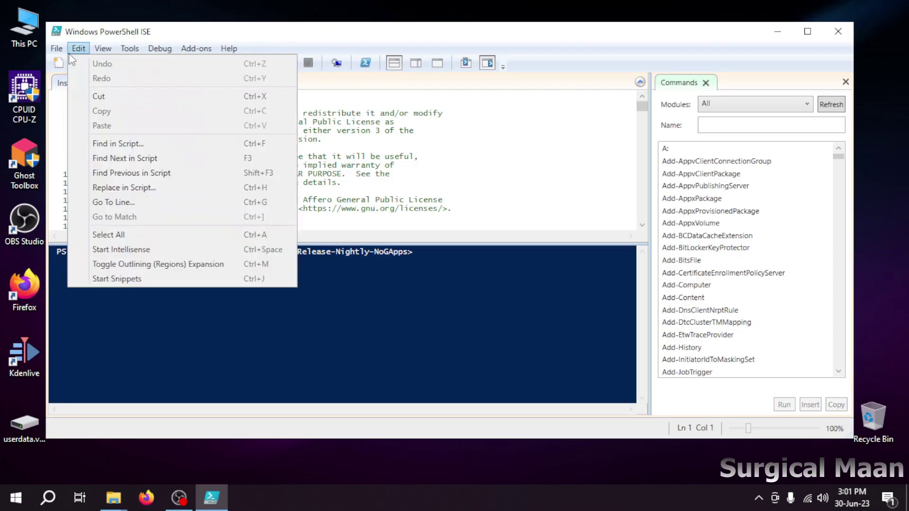
pyautogui.click(100, 143)
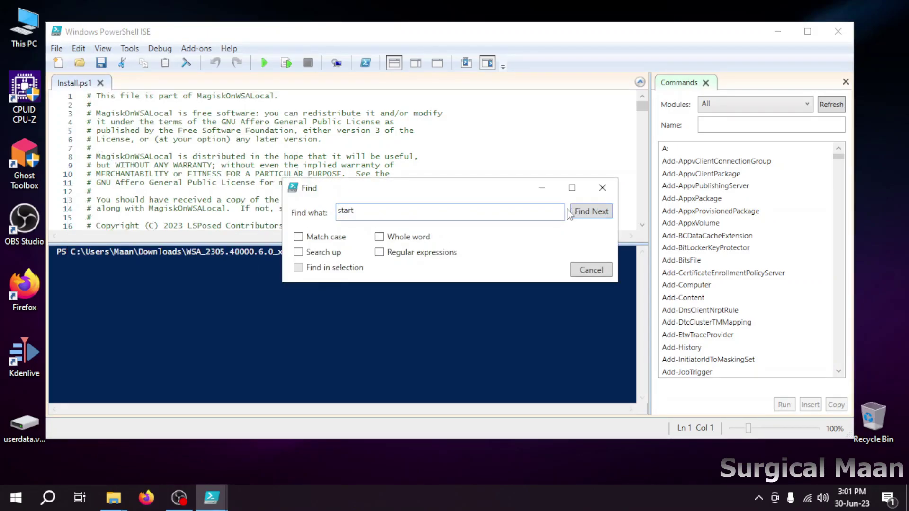
pyautogui.click(583, 214)
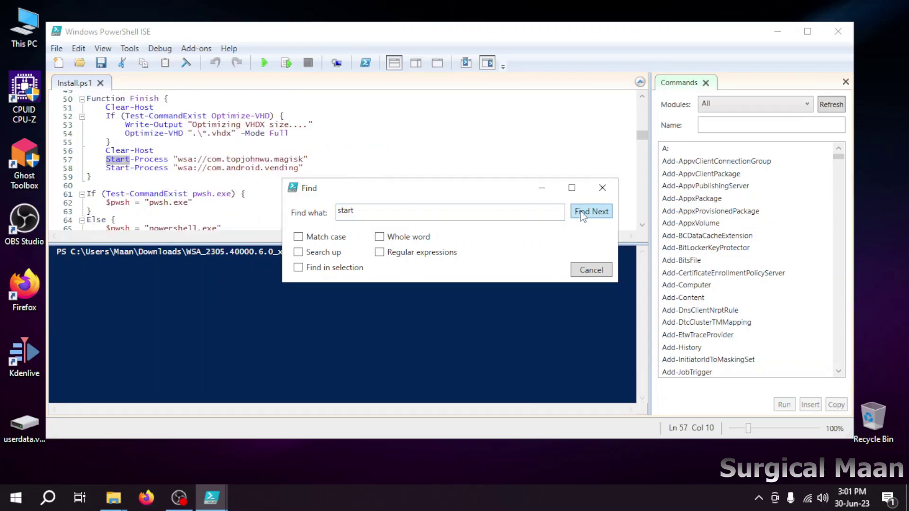
pyautogui.click(603, 188)
pyautogui.moveTo(303, 169); pyautogui.dragTo(86, 161)
pyautogui.press('BackSpace')
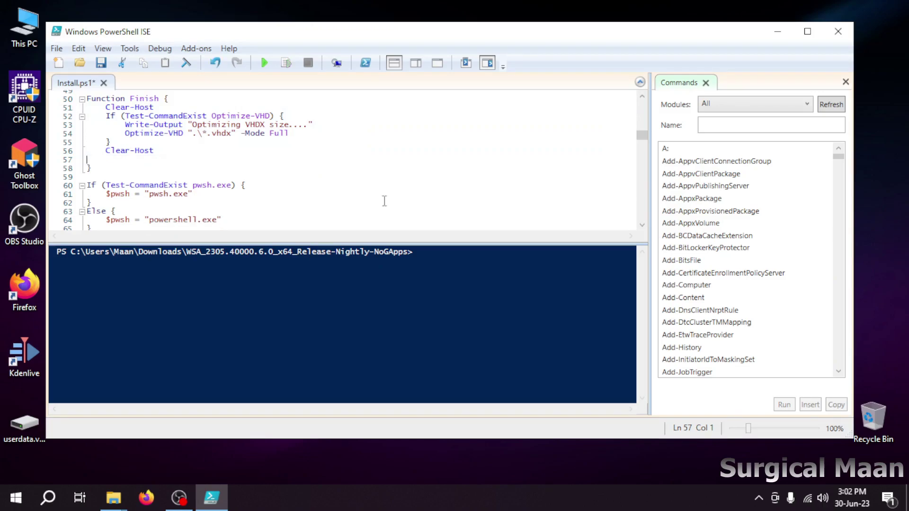
pyautogui.press('BackSpace')
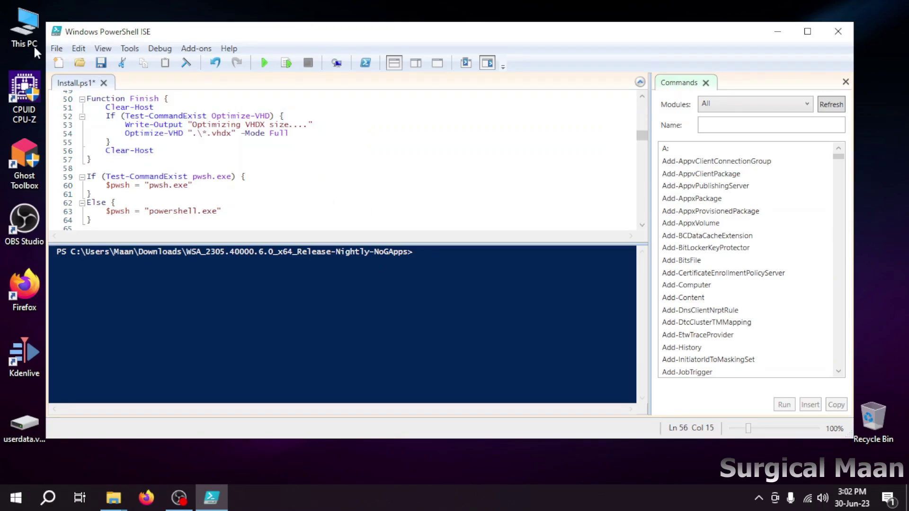
# Step: Save Install.ps1, close the script and exit PowerShell ISE
pyautogui.click(56, 48)
pyautogui.click(77, 94)
pyautogui.click(101, 83)
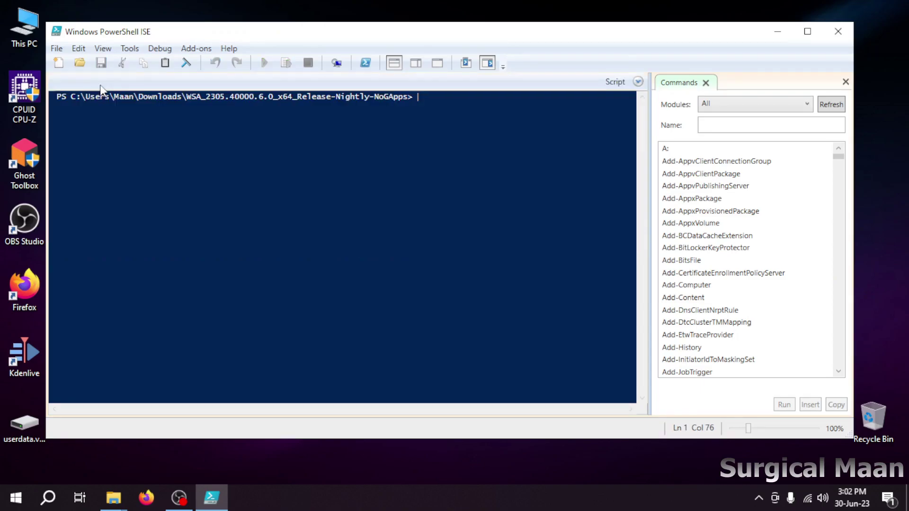
pyautogui.click(839, 31)
# Step: Install WSA with Run.bat from the extracted folder, exit the finished installer and close the folder window
pyautogui.scroll(-4, 413, 339)
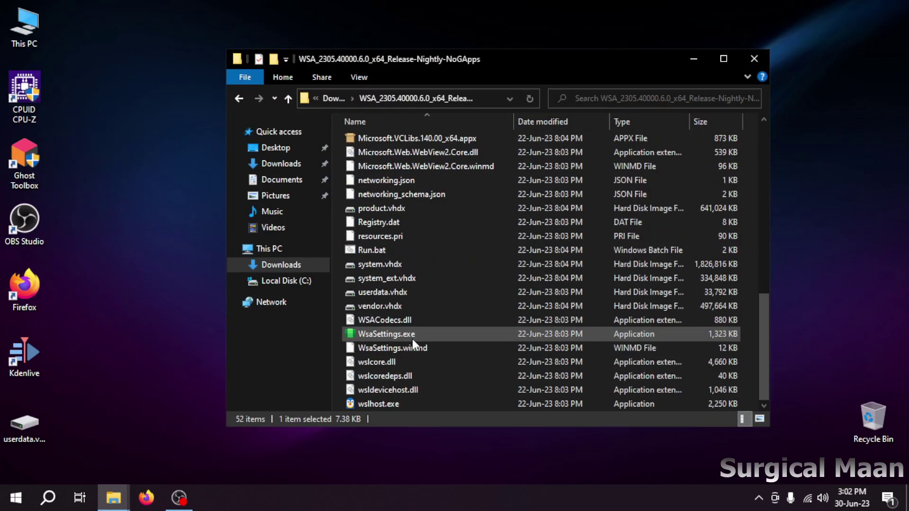
pyautogui.doubleClick(369, 255)
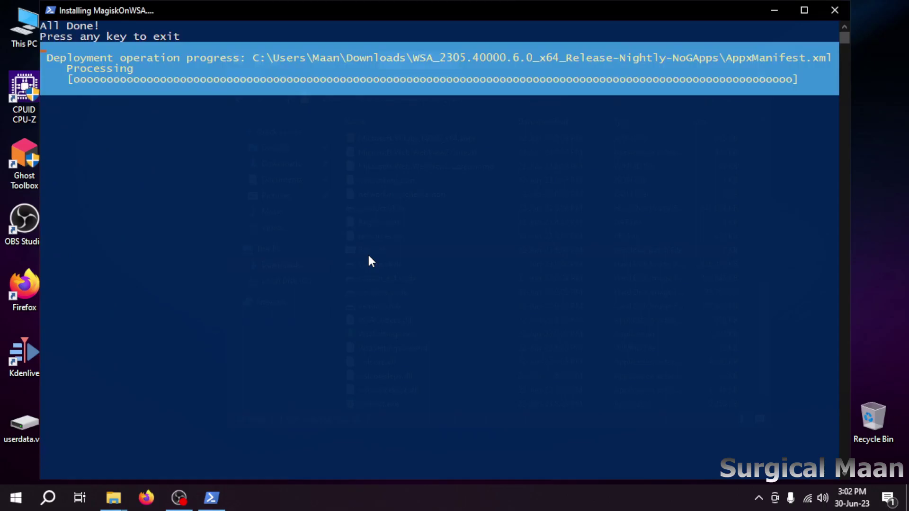
pyautogui.click(306, 185)
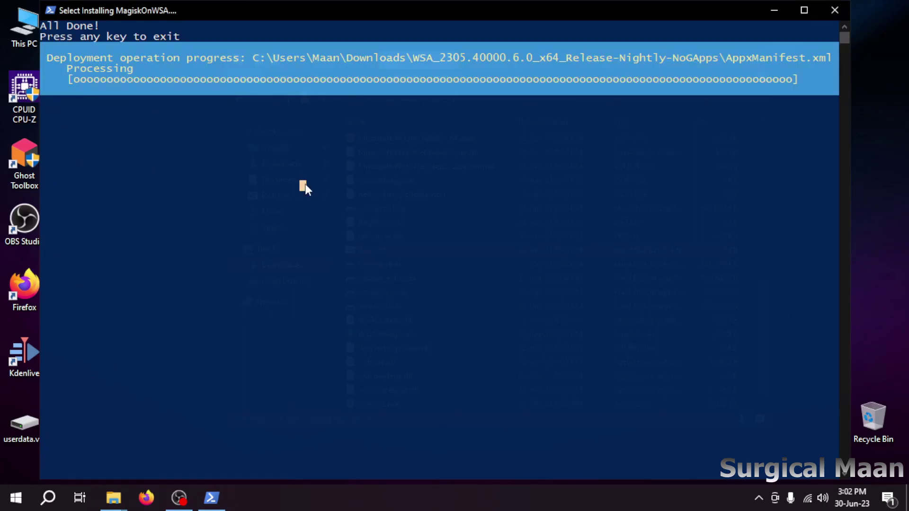
pyautogui.click(306, 187)
pyautogui.press('Return')
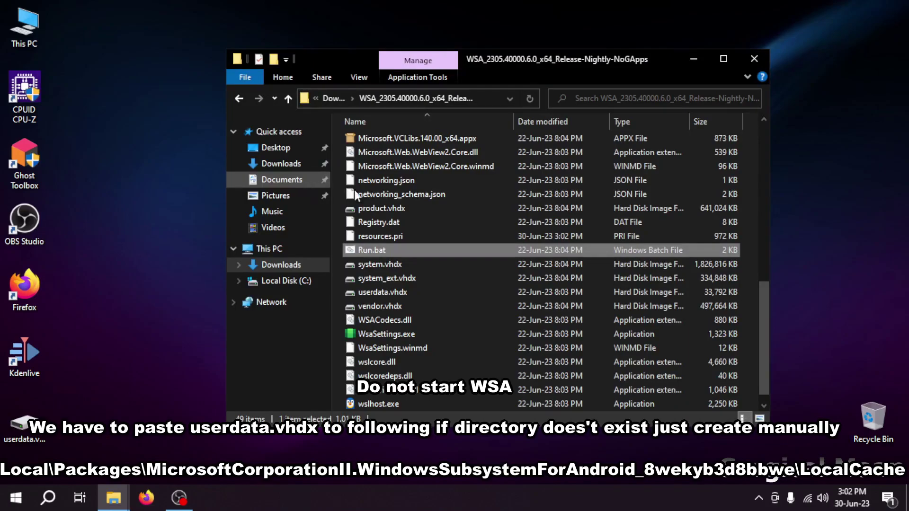
pyautogui.click(755, 55)
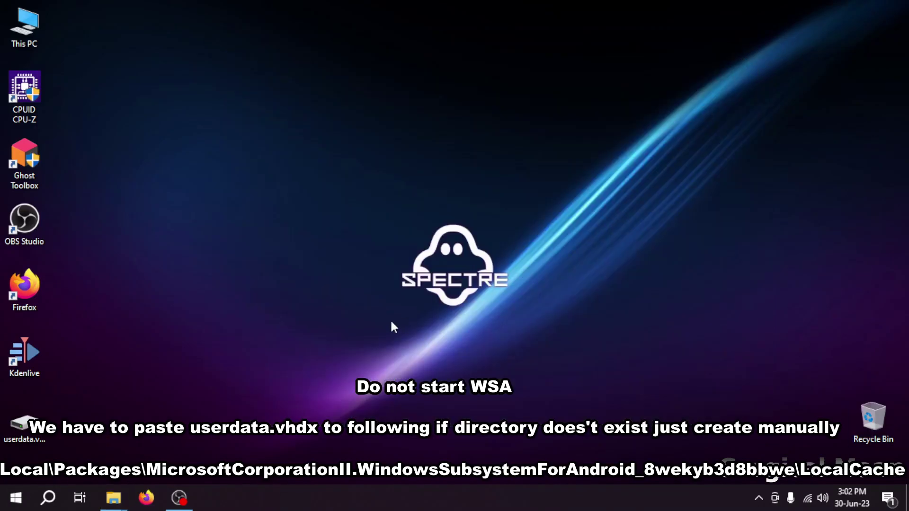
# Step: Open the Packages\MicrosoftCorporationII.WindowsSubsystemForAndroid_8wekyb3d8bbwe\LocalCache folder under %localappdata%
pyautogui.press('super+r')
pyautogui.write('%localappdata%')
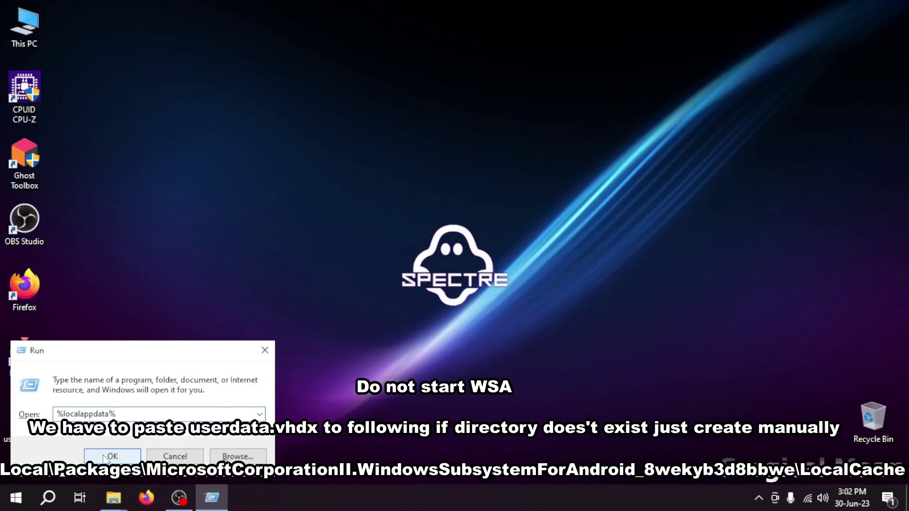
pyautogui.click(112, 456)
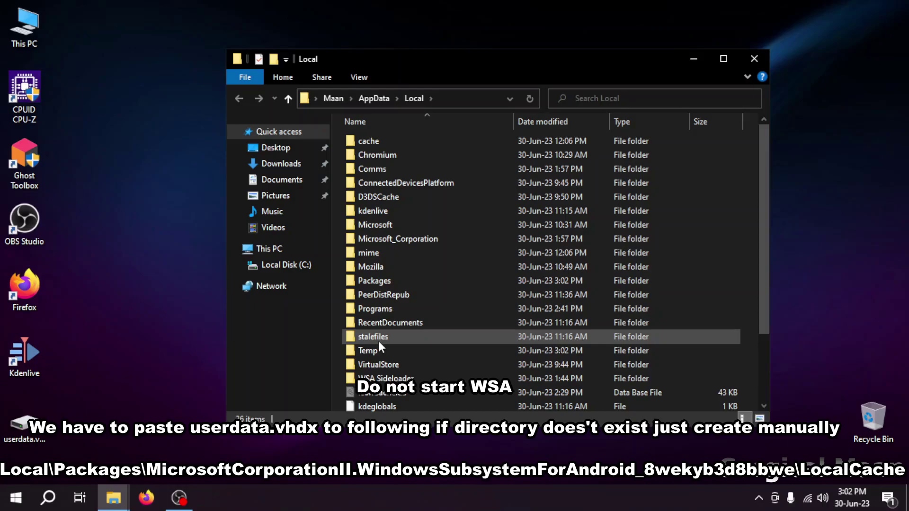
pyautogui.doubleClick(389, 280)
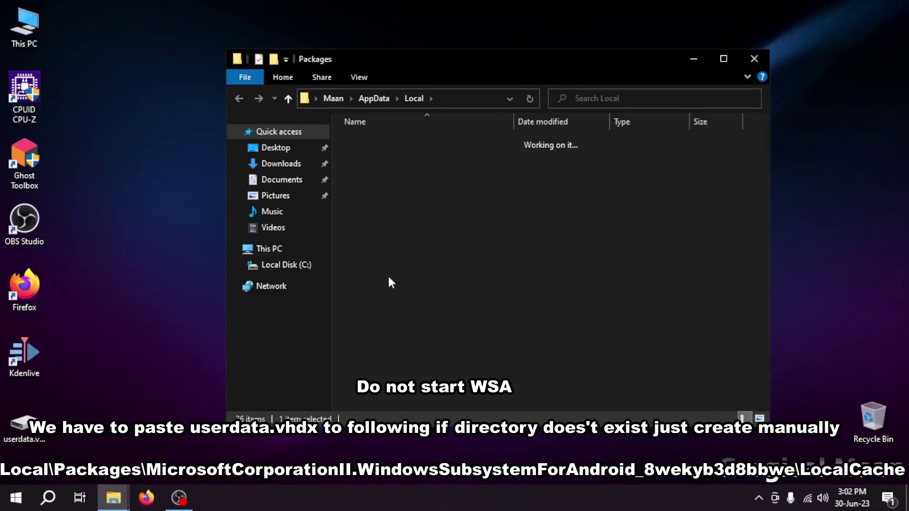
pyautogui.scroll(-9, 402, 340)
pyautogui.scroll(-2, 408, 375)
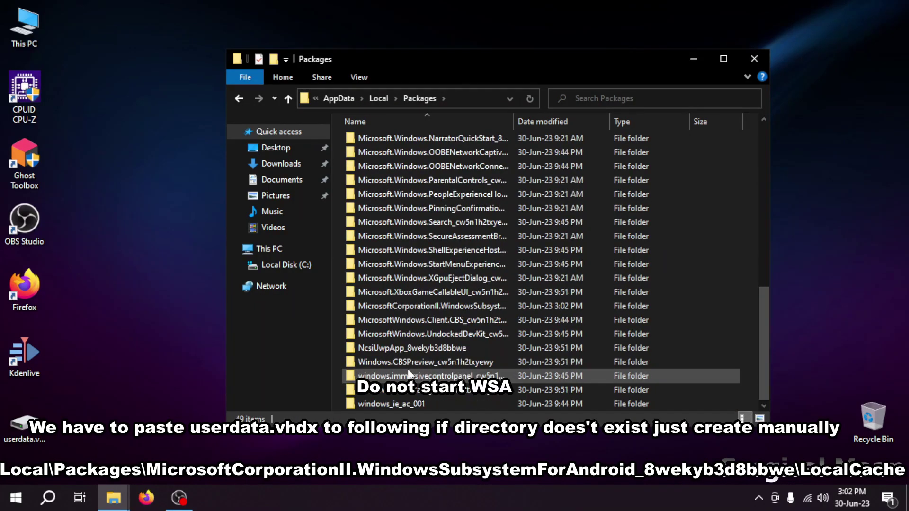
pyautogui.doubleClick(434, 309)
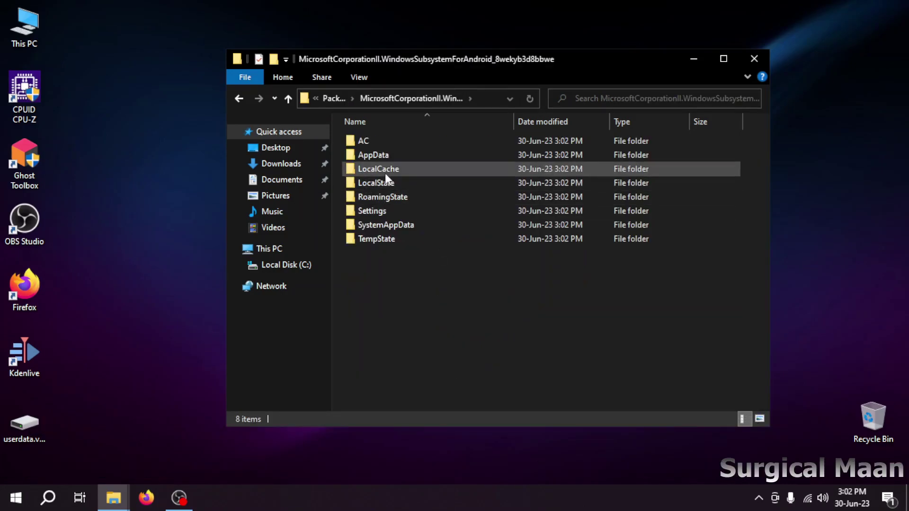
pyautogui.doubleClick(385, 174)
# Step: Copy the backed-up userdata.vhdx from the desktop into the LocalCache folder and close the folder window
pyautogui.rightClick(31, 428)
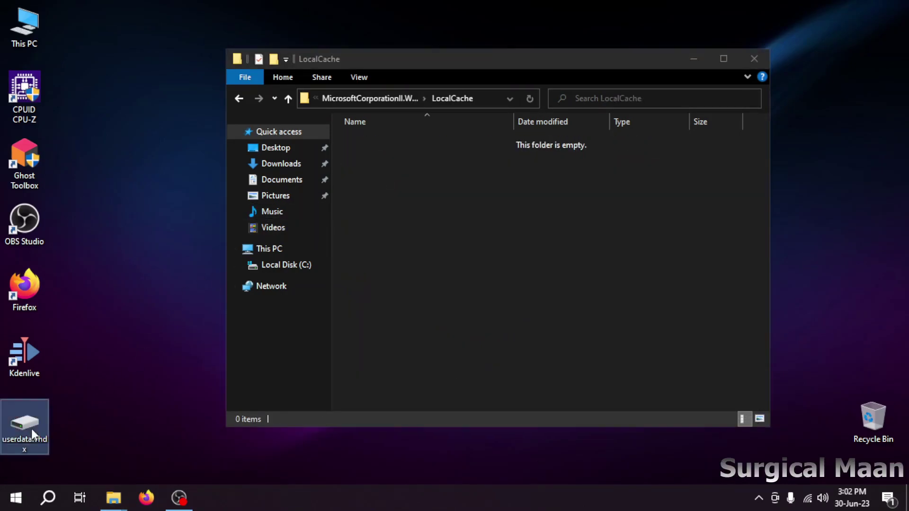
pyautogui.click(98, 350)
pyautogui.rightClick(431, 237)
pyautogui.click(469, 328)
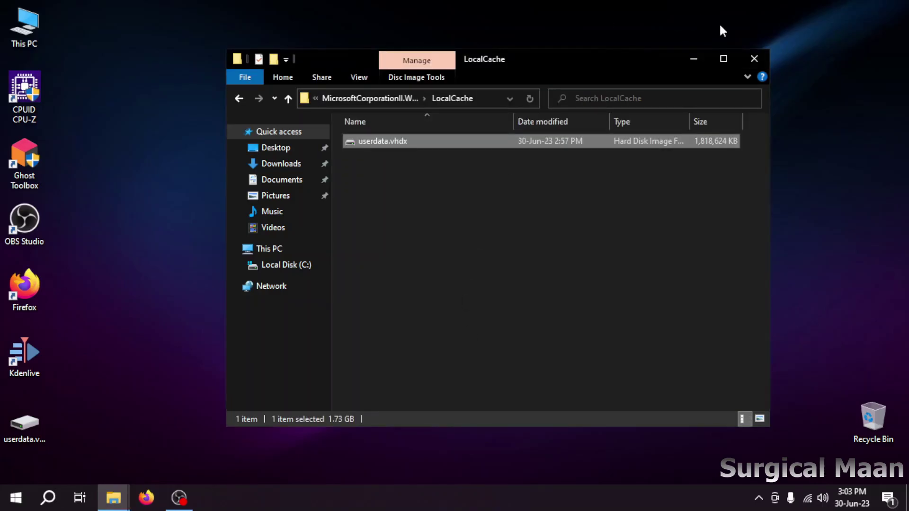
pyautogui.click(753, 59)
# Step: Launch Windows Subsystem for Android and its Files app, continuing without sharing diagnostic data, and close Files
pyautogui.click(15, 498)
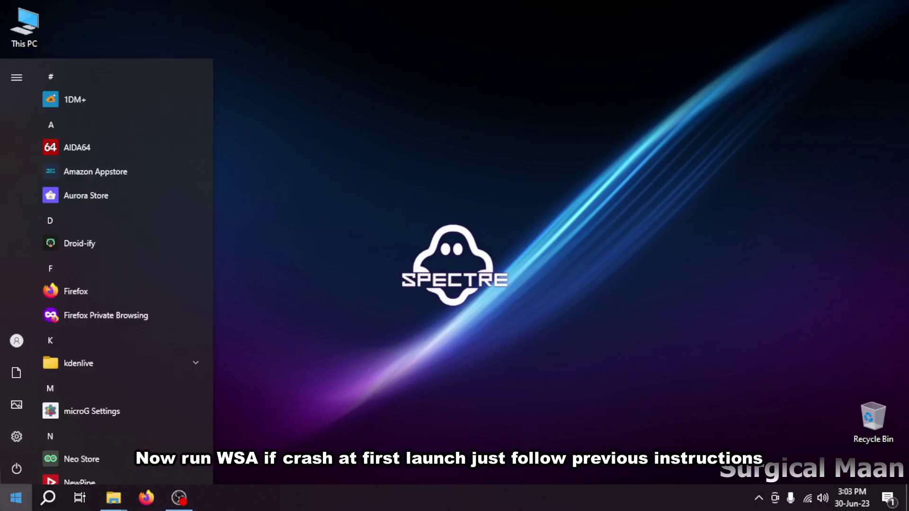
pyautogui.scroll(-7, 176, 351)
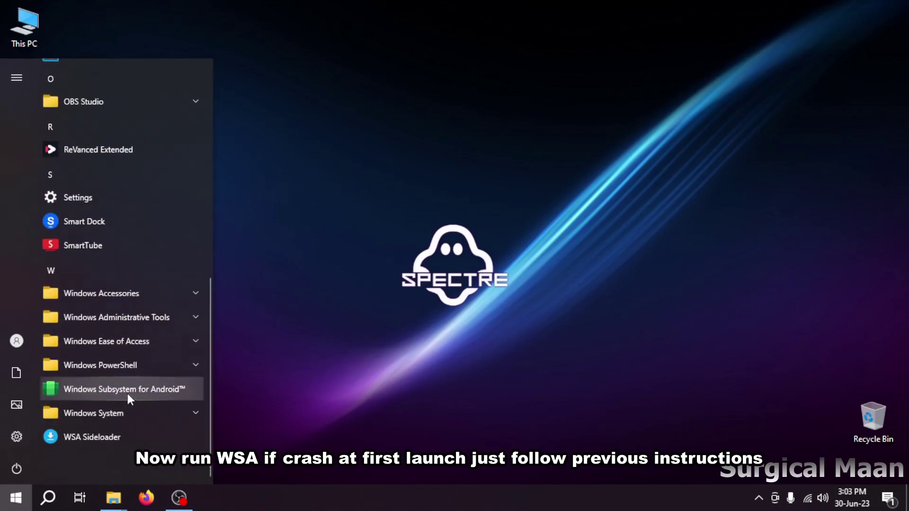
pyautogui.click(76, 391)
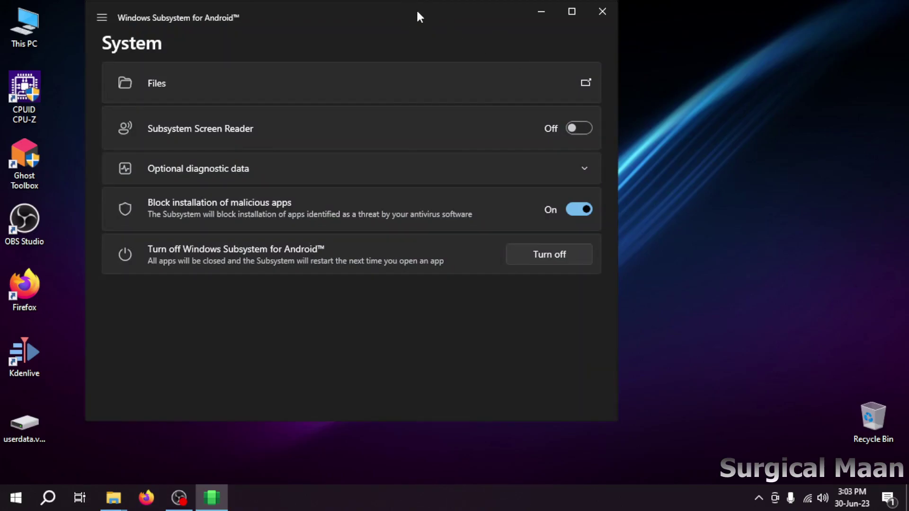
pyautogui.moveTo(515, 18); pyautogui.dragTo(590, 66)
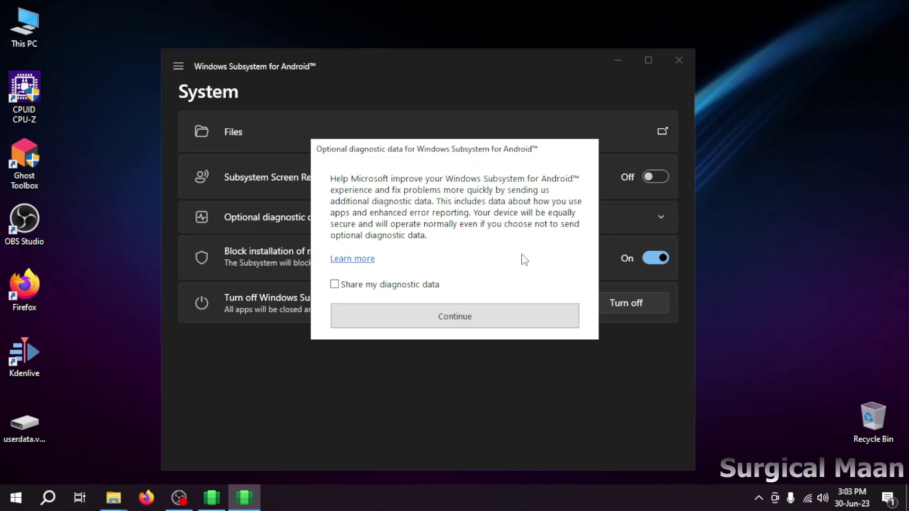
pyautogui.click(454, 319)
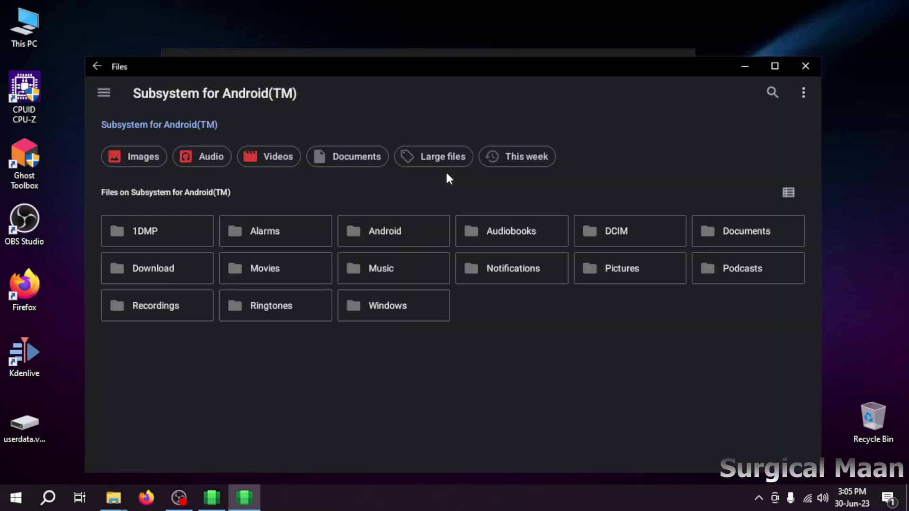
pyautogui.click(800, 69)
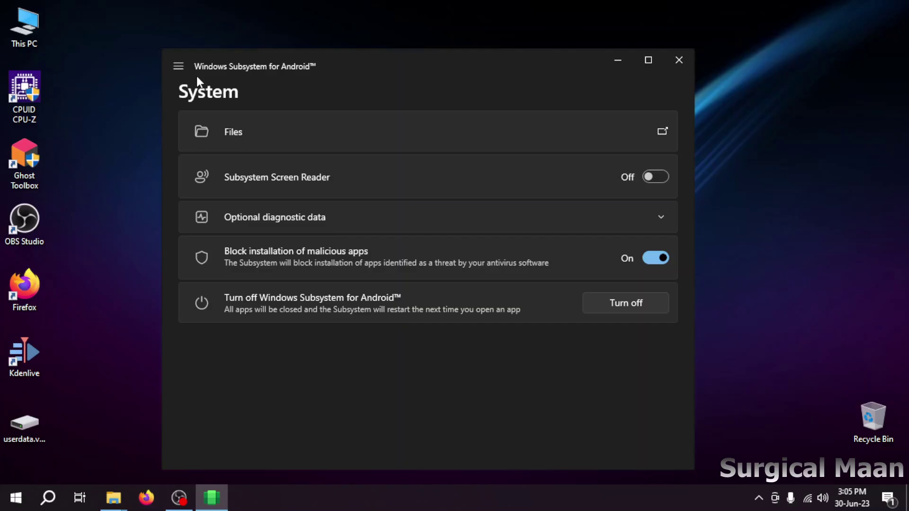
# Step: Check the subsystem's installed apps by opening Nova Launcher from the Apps list and viewing its app drawer, and close the launcher
pyautogui.click(182, 69)
pyautogui.click(204, 129)
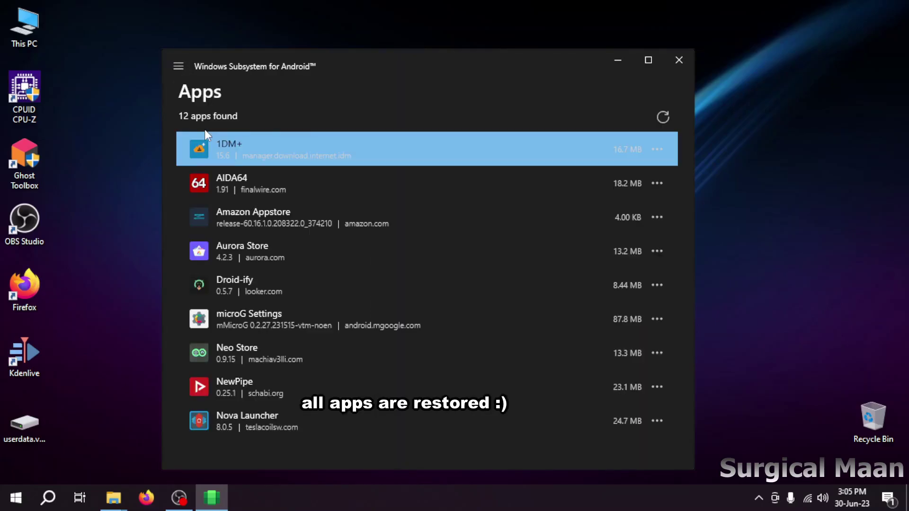
pyautogui.scroll(-3, 271, 343)
pyautogui.click(271, 342)
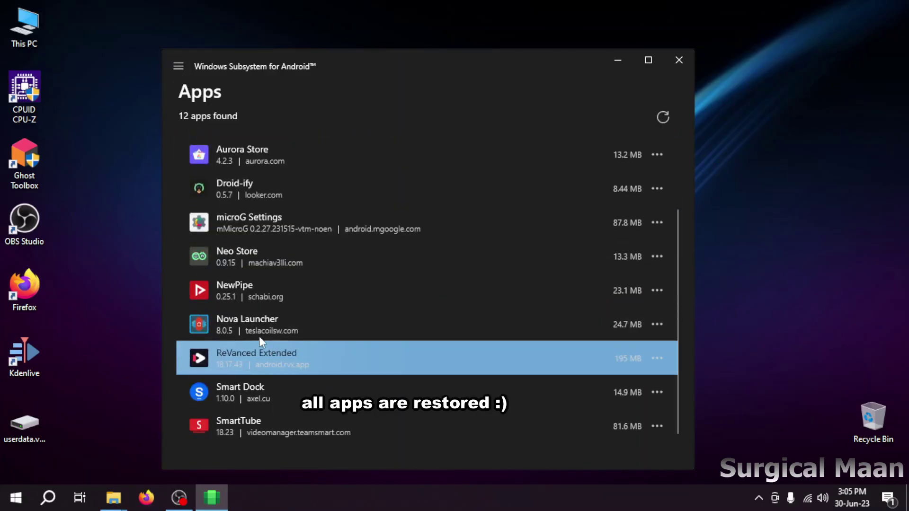
pyautogui.click(268, 340)
pyautogui.click(658, 326)
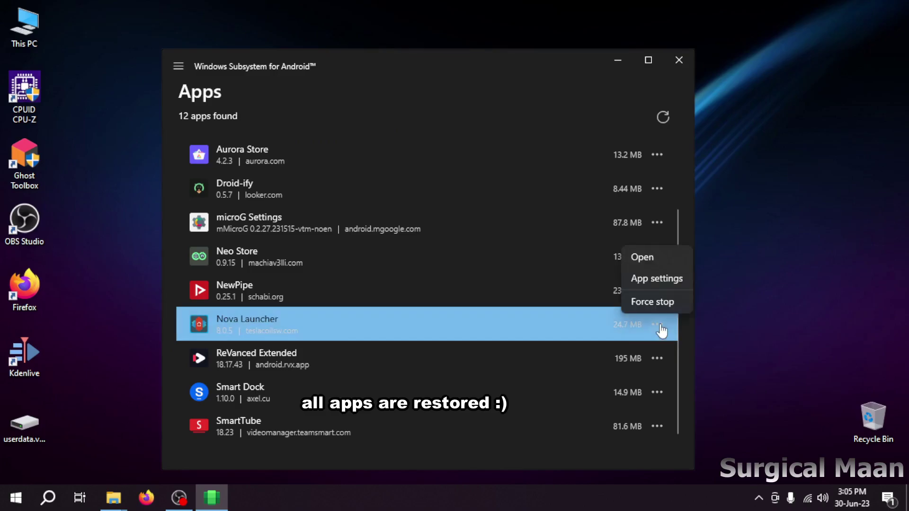
pyautogui.click(644, 259)
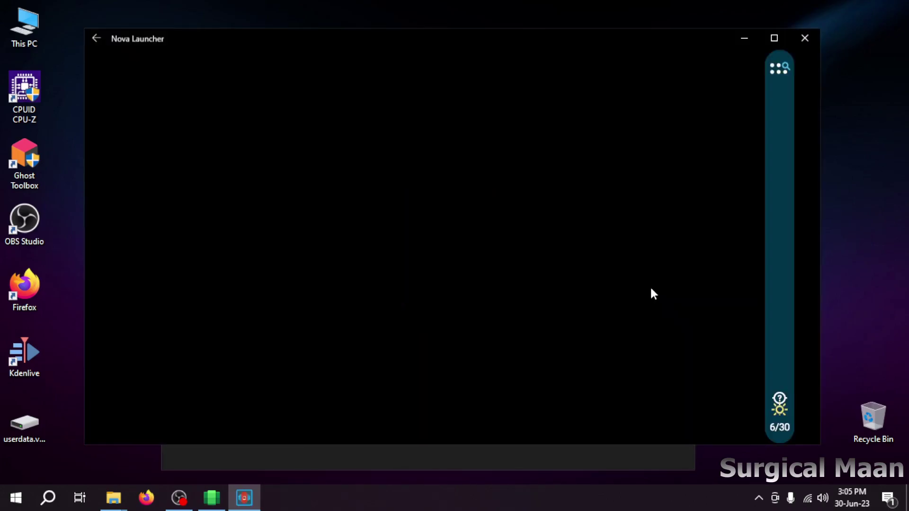
pyautogui.moveTo(483, 374); pyautogui.dragTo(606, 144)
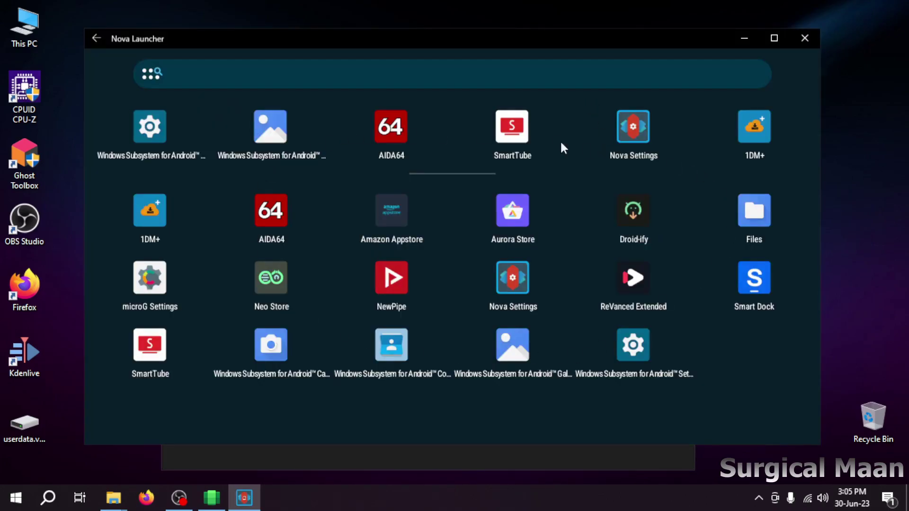
pyautogui.click(804, 38)
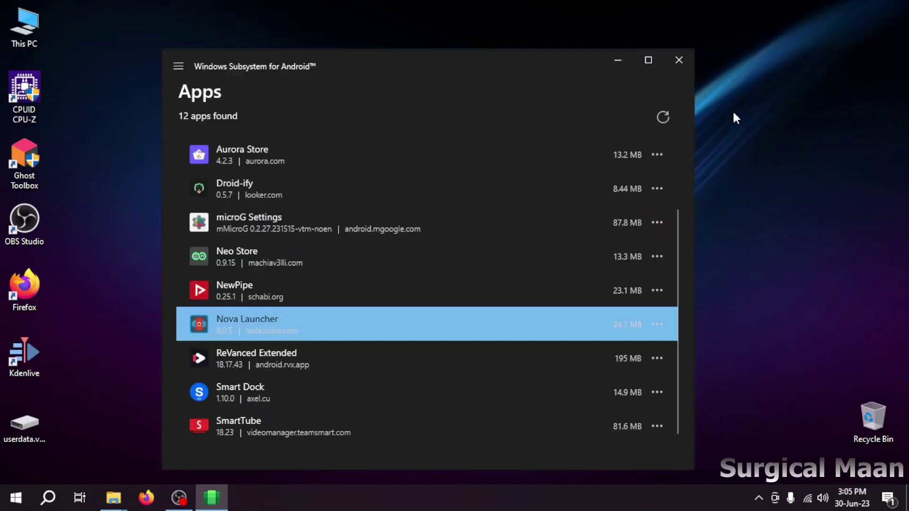
# Step: Turn off Windows Subsystem for Android from its System settings
pyautogui.click(180, 67)
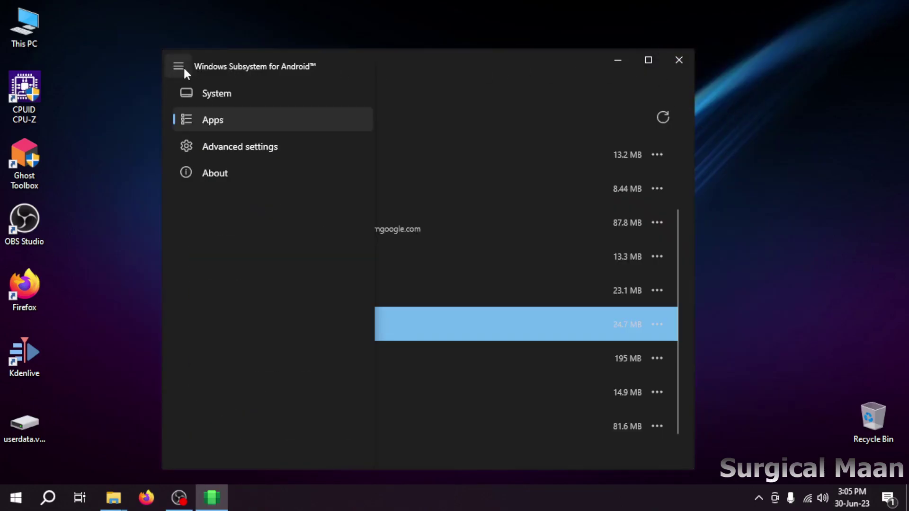
pyautogui.click(203, 93)
pyautogui.click(614, 303)
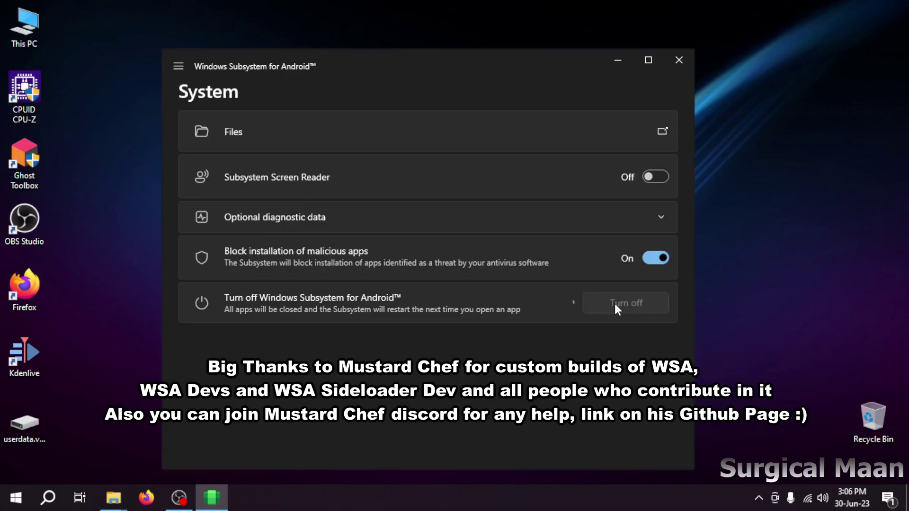